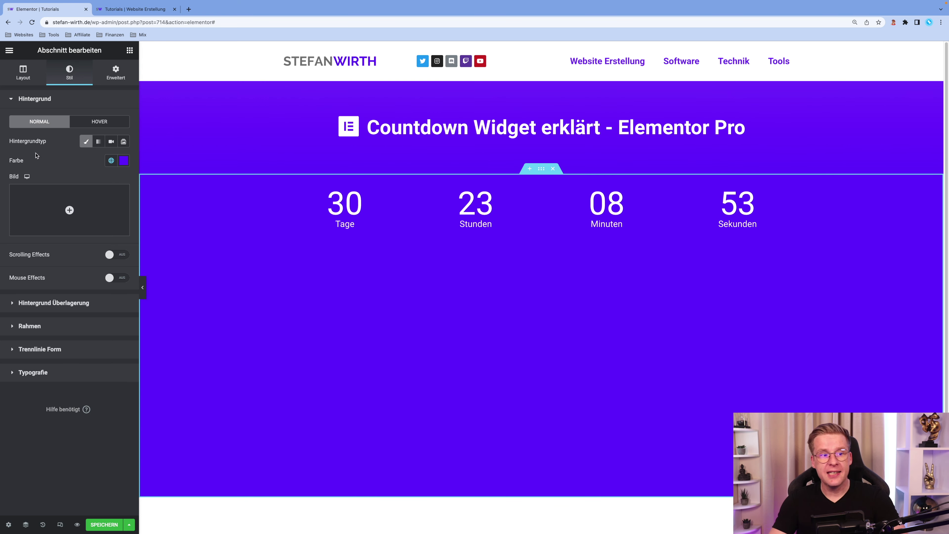
Set the bottom padding of the countdown section to 0 px
{"action": "left_click", "coordinate": [116, 71]}
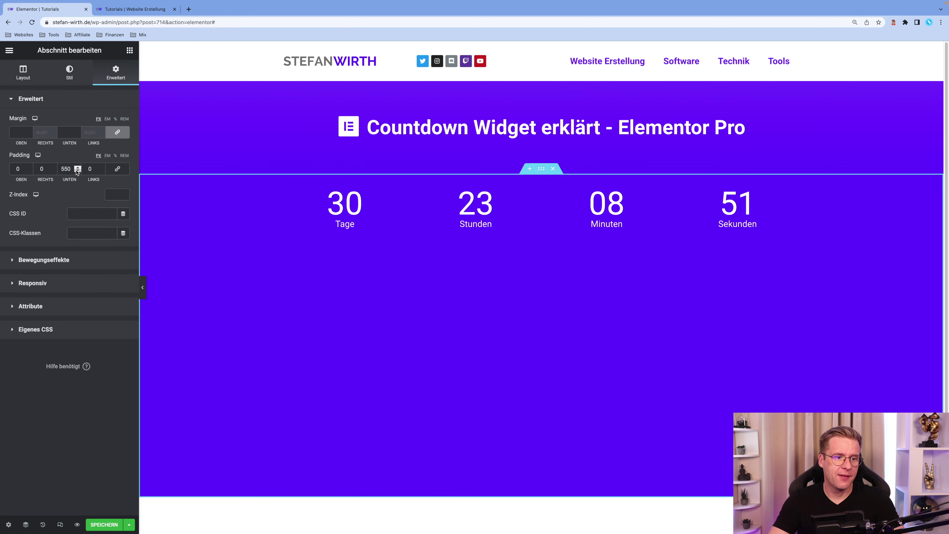
{"action": "double_click", "coordinate": [66, 168]}
{"action": "type", "text": "0"}
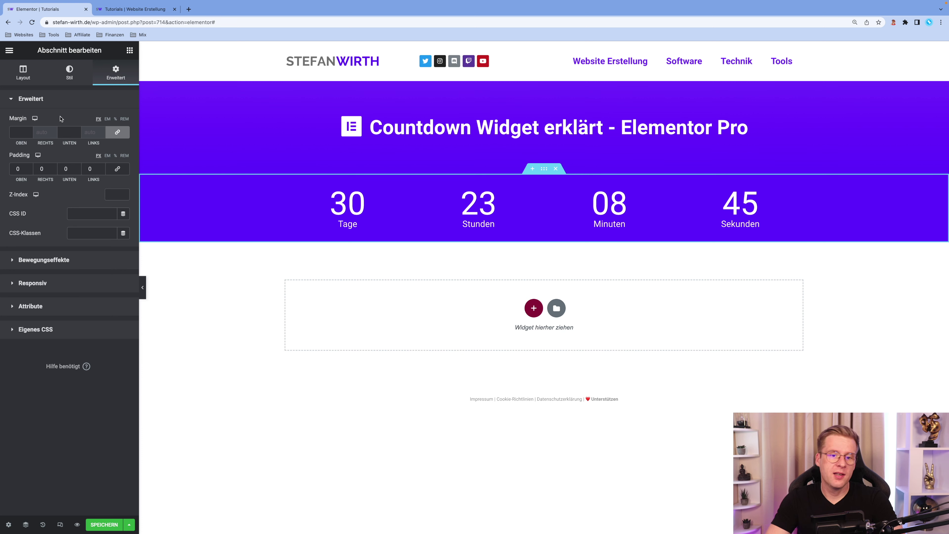
Open the countdown widget's content settings and choose its display mode (Anzeige)
{"action": "left_click", "coordinate": [23, 69]}
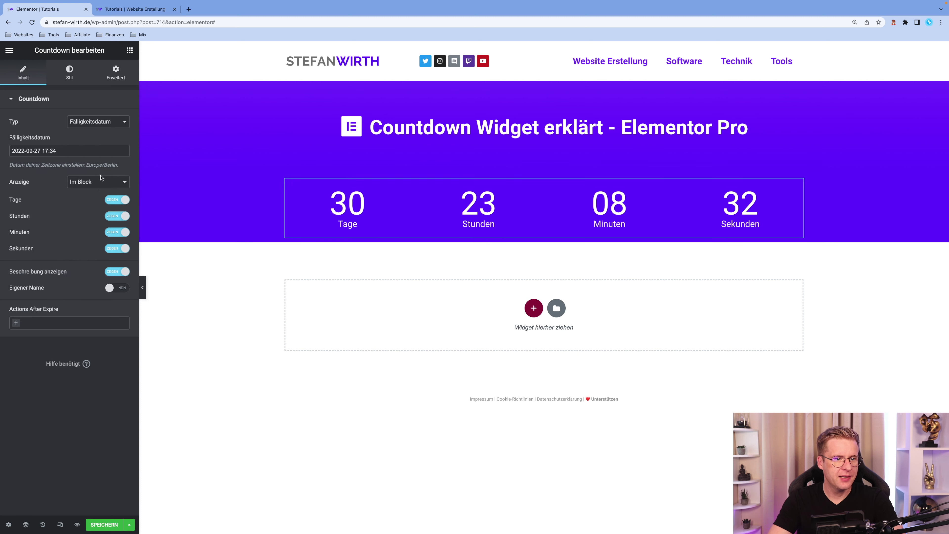
{"action": "left_click", "coordinate": [96, 182]}
{"action": "left_click", "coordinate": [97, 193]}
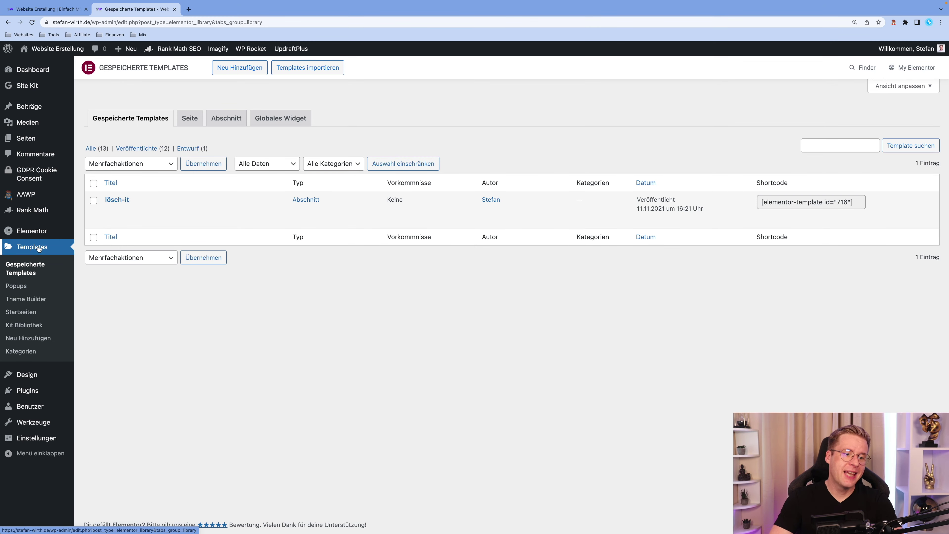
Create a new popup template named "Popup Tutorial" from the site's Popups list
{"action": "left_click", "coordinate": [26, 287]}
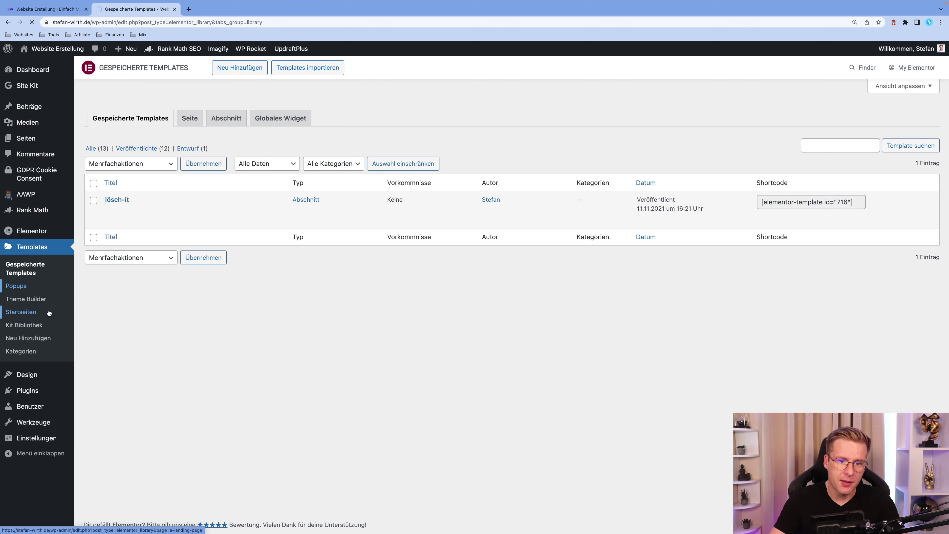
{"action": "left_click", "coordinate": [186, 69]}
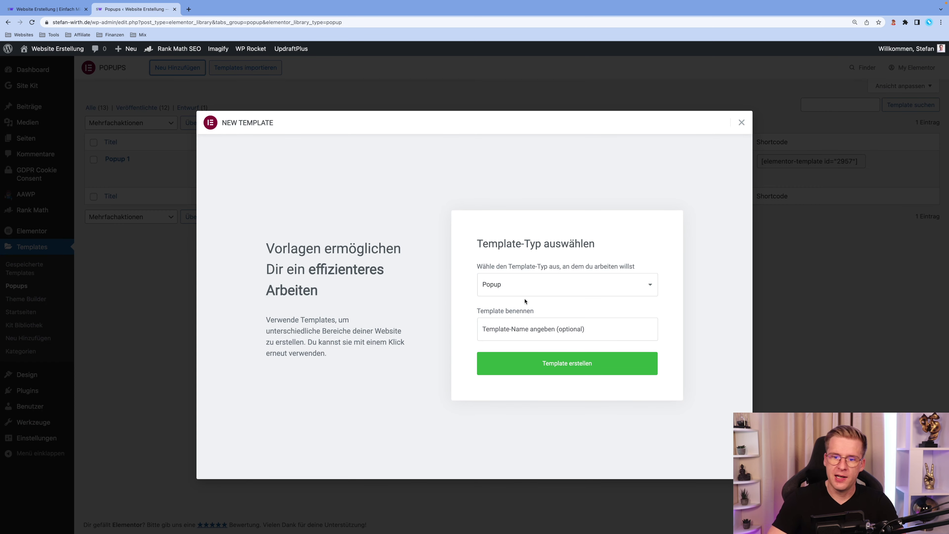
{"action": "left_click", "coordinate": [519, 326]}
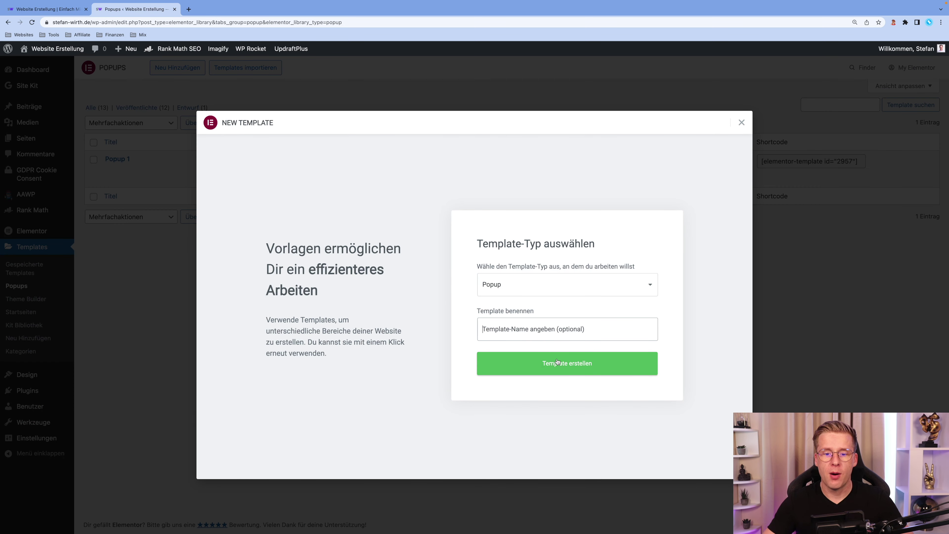
{"action": "type", "text": "Popup Tutorial"}
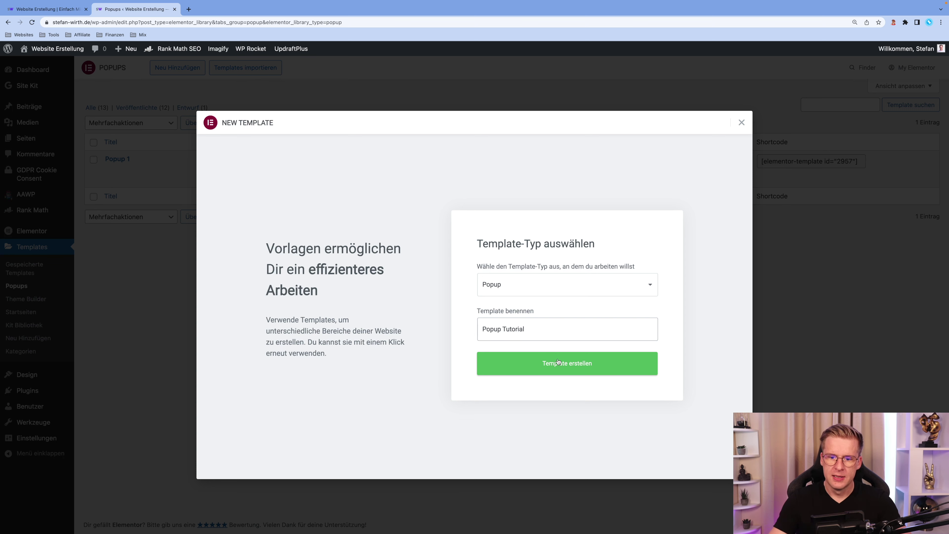
{"action": "left_click", "coordinate": [526, 367]}
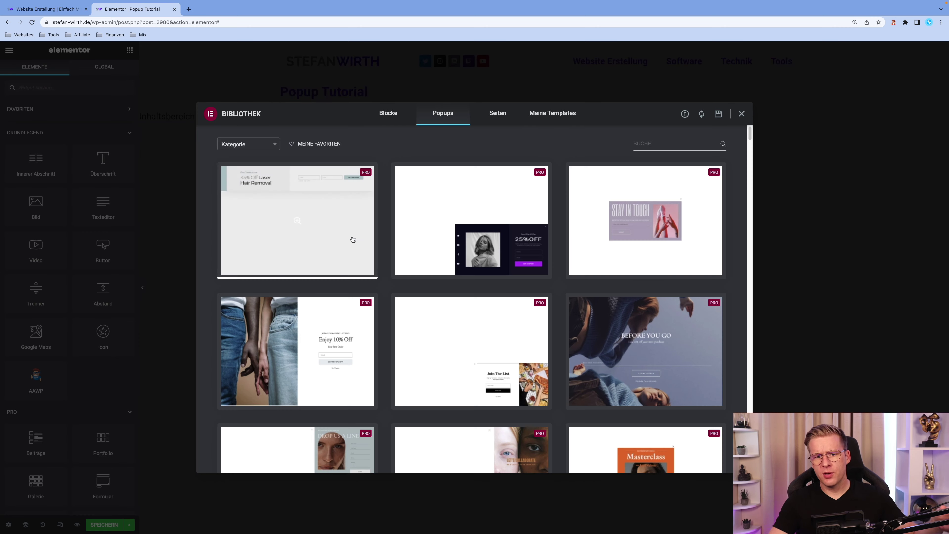
Dismiss the template library without inserting a design and open the popup settings
{"action": "mouse_move", "coordinate": [751, 131]}
{"action": "left_mouse_down"}
{"action": "mouse_move", "coordinate": [757, 180]}
{"action": "mouse_move", "coordinate": [749, 179]}
{"action": "mouse_move", "coordinate": [747, 131]}
{"action": "left_mouse_up"}
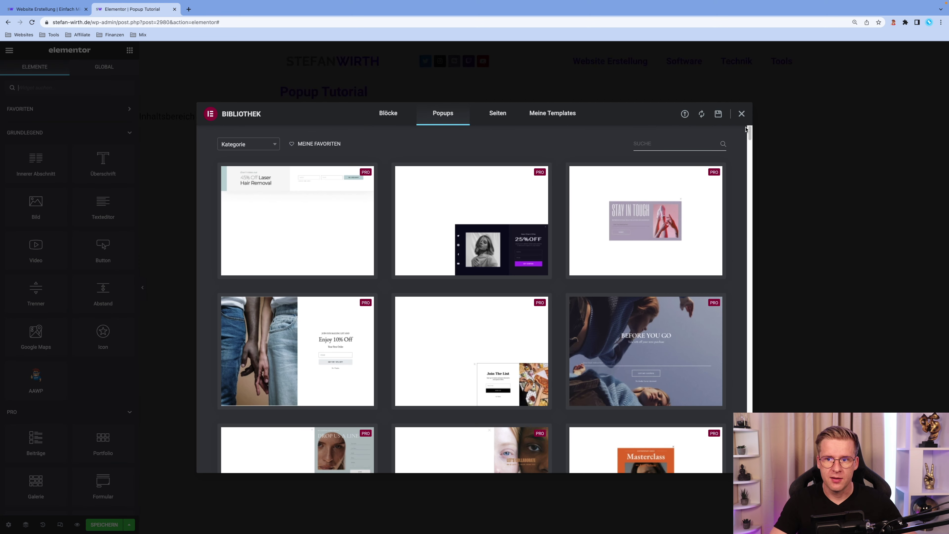
{"action": "left_click", "coordinate": [742, 114]}
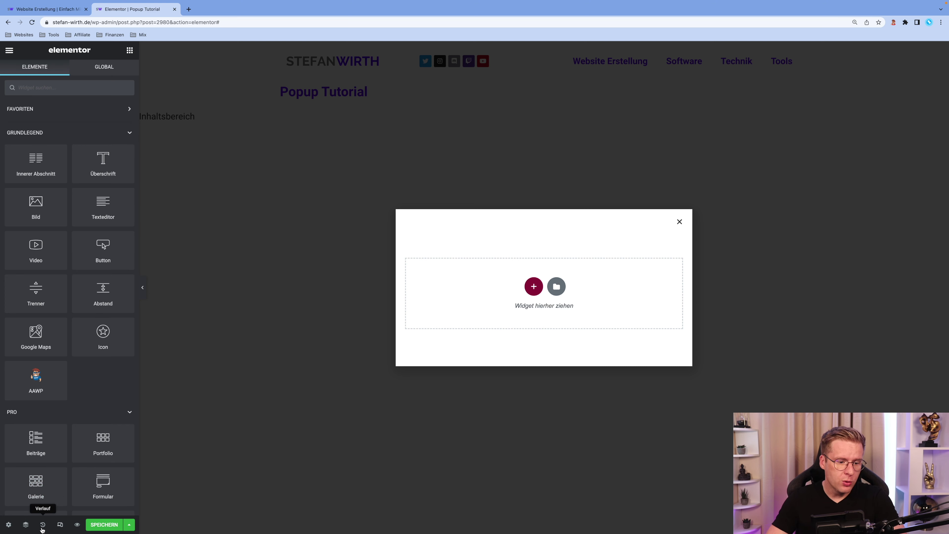
{"action": "left_click", "coordinate": [9, 526]}
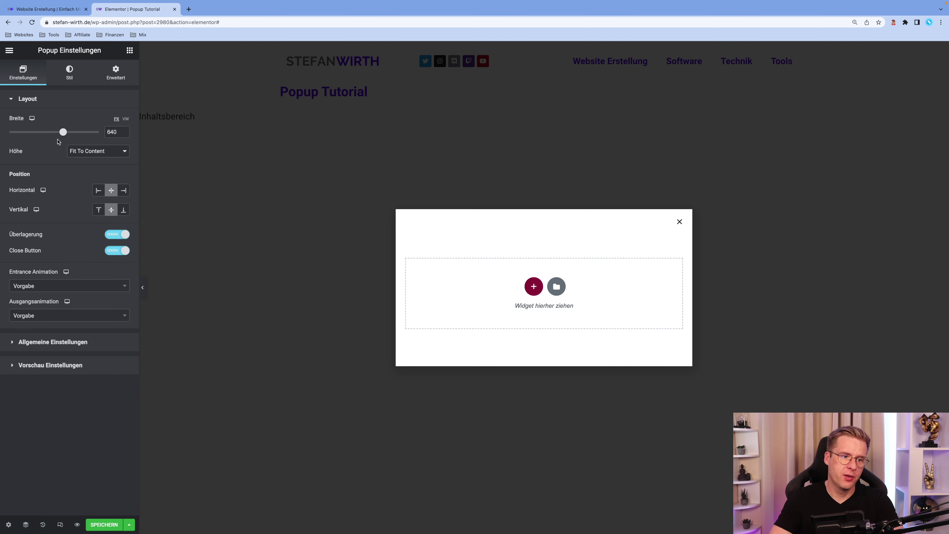
Try popup widths of 1000 px, 100 vw and 74 vw
{"action": "left_click_drag", "start_coordinate": [62, 132], "coordinate": [101, 128]}
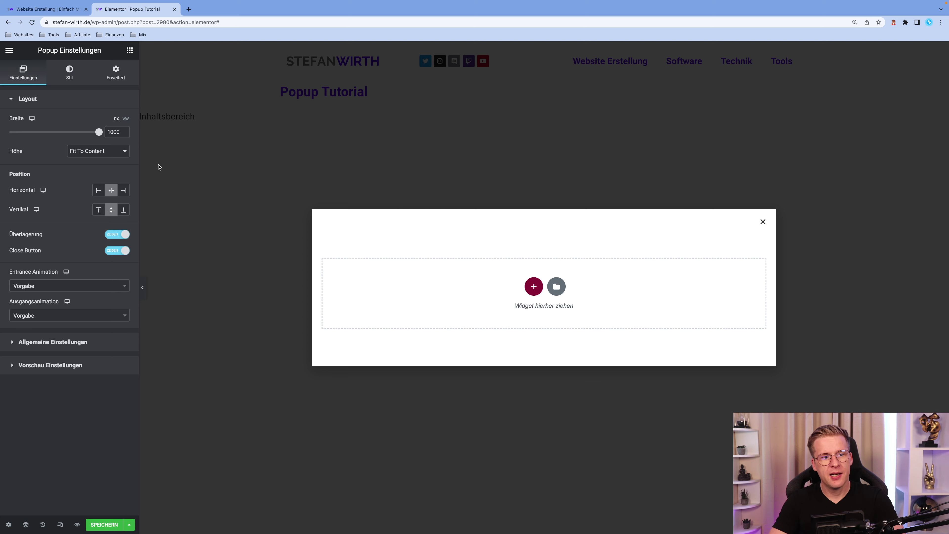
{"action": "left_click", "coordinate": [127, 120]}
{"action": "left_click_drag", "start_coordinate": [99, 132], "coordinate": [123, 132]}
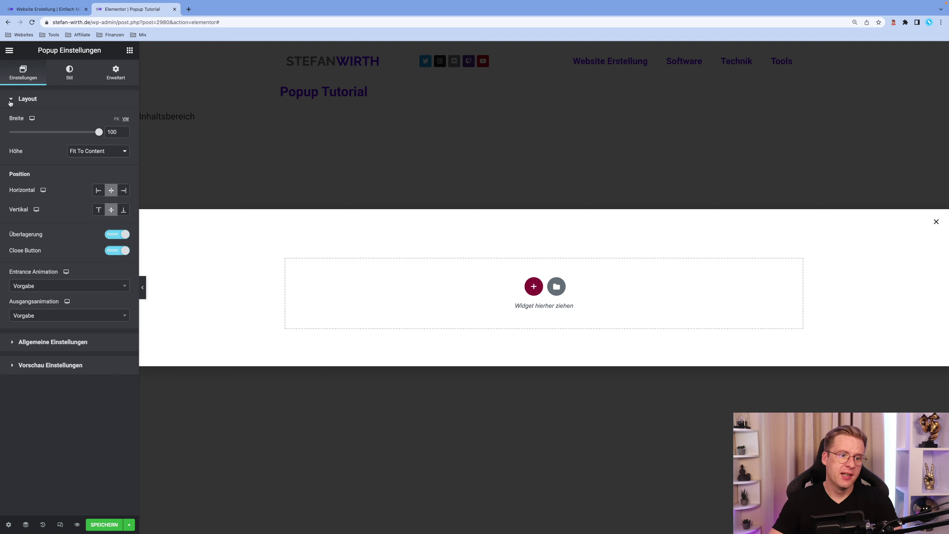
{"action": "left_click_drag", "start_coordinate": [99, 132], "coordinate": [74, 134]}
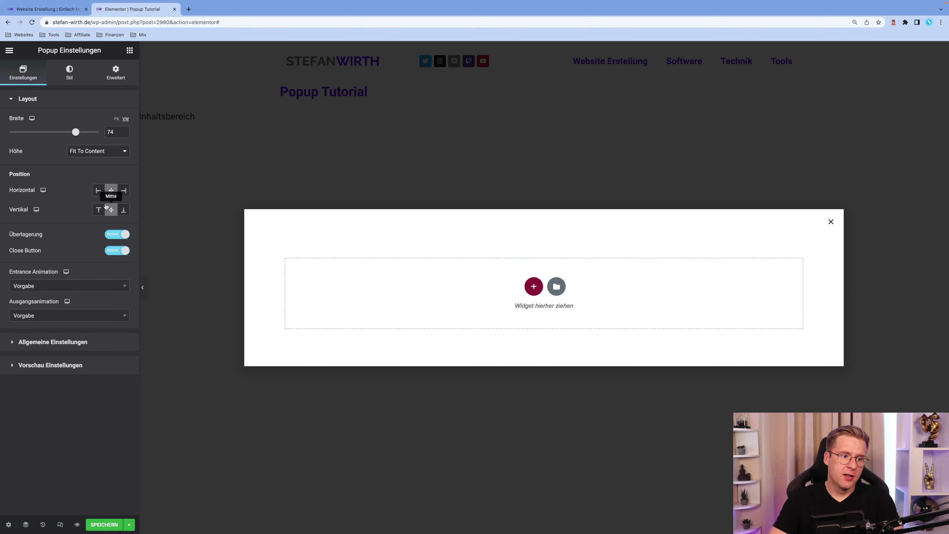
Try left and right horizontal positions for the popup, and set its width to 491 px
{"action": "left_click", "coordinate": [98, 190]}
{"action": "left_click", "coordinate": [120, 191]}
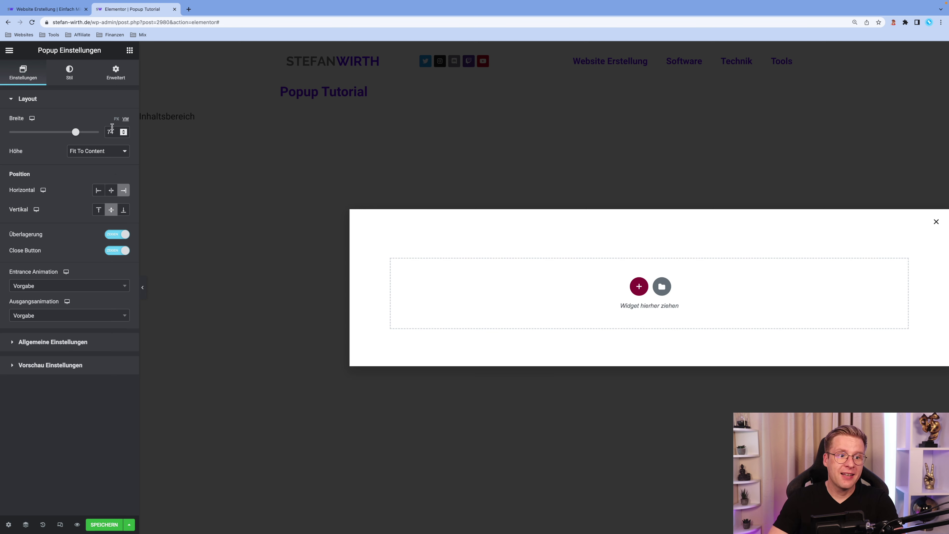
{"action": "left_click", "coordinate": [116, 119]}
{"action": "left_click_drag", "start_coordinate": [62, 134], "coordinate": [48, 133]}
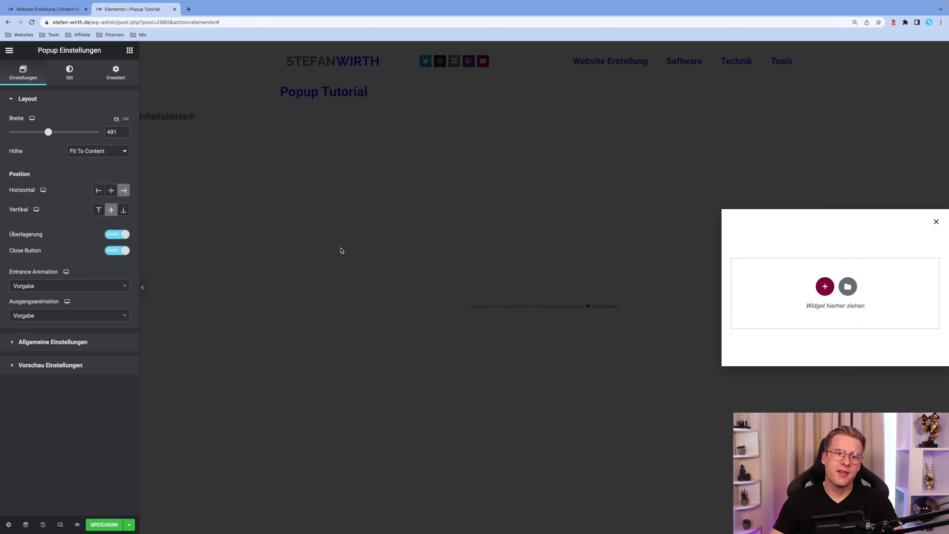
Hide the popup's overlay (Überlagerung) and show it again
{"action": "left_click", "coordinate": [115, 235]}
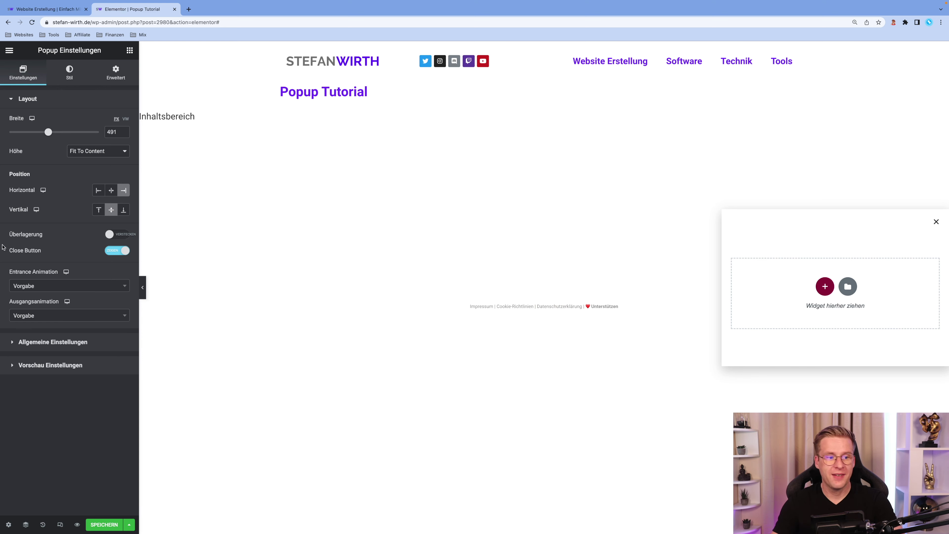
{"action": "left_click", "coordinate": [117, 235]}
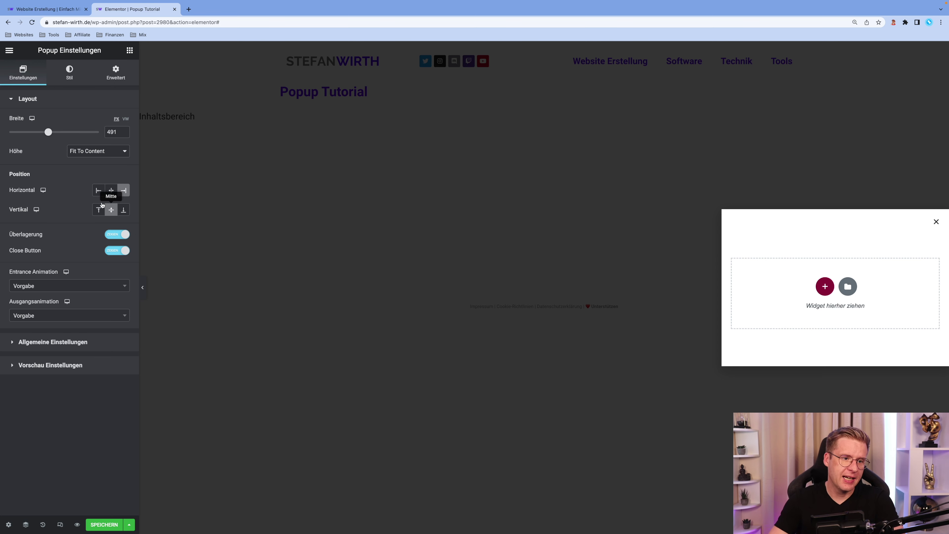
Try the popup at the top of the page, and center it both horizontally and vertically
{"action": "left_click", "coordinate": [100, 212]}
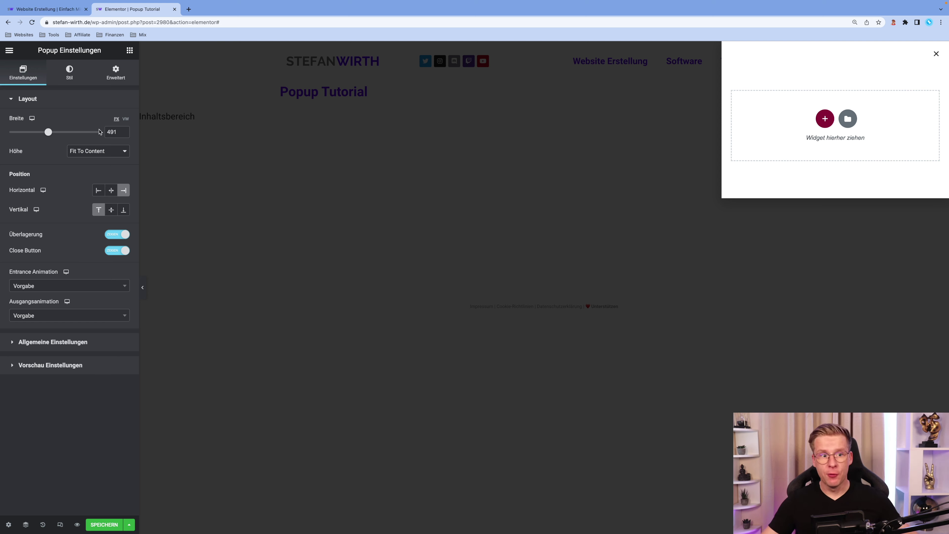
{"action": "left_click", "coordinate": [111, 189]}
{"action": "left_click", "coordinate": [114, 211]}
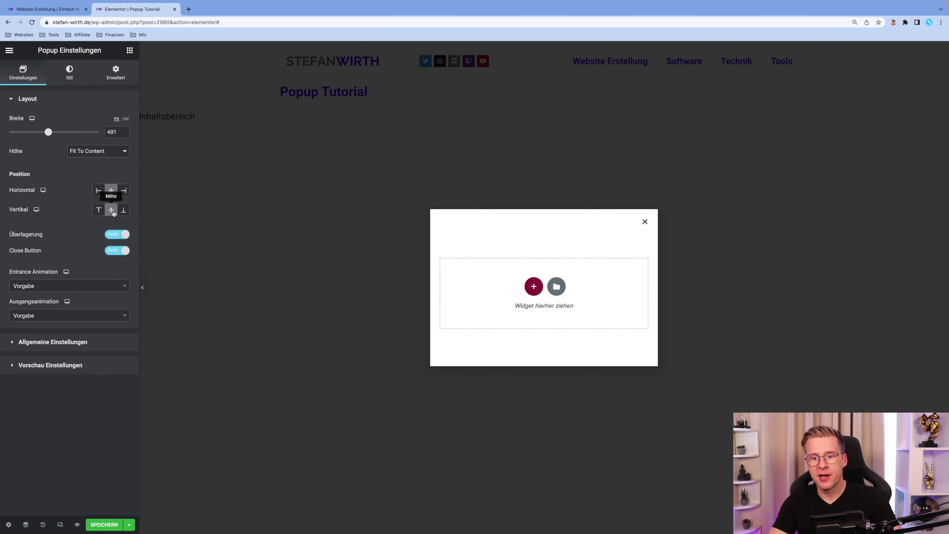
Find the Countdown widget and add it to the empty popup
{"action": "left_click", "coordinate": [129, 50]}
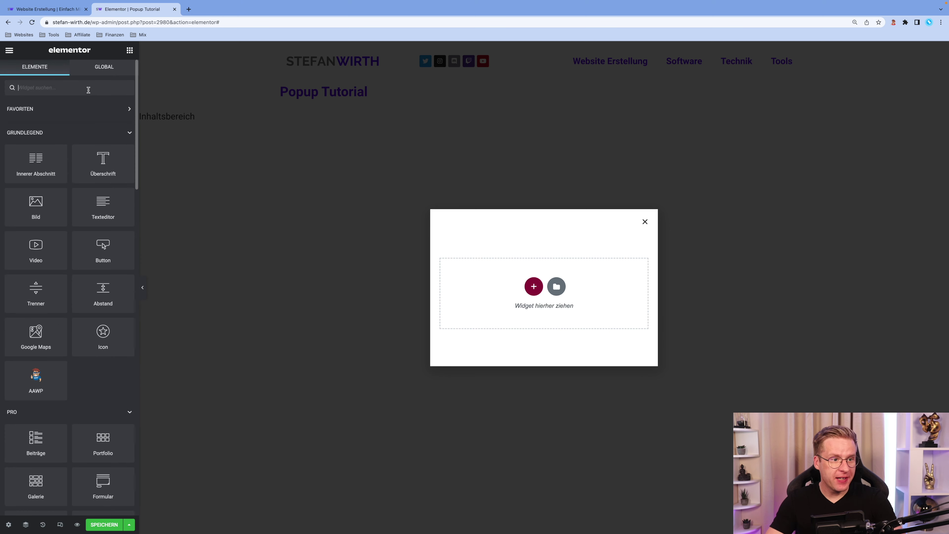
{"action": "type", "text": "countd"}
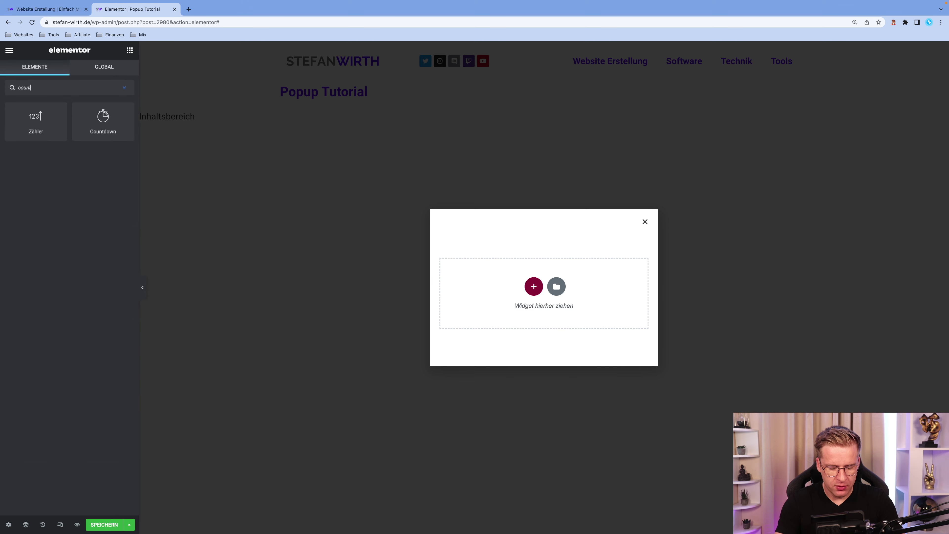
{"action": "left_click_drag", "start_coordinate": [43, 109], "coordinate": [579, 308]}
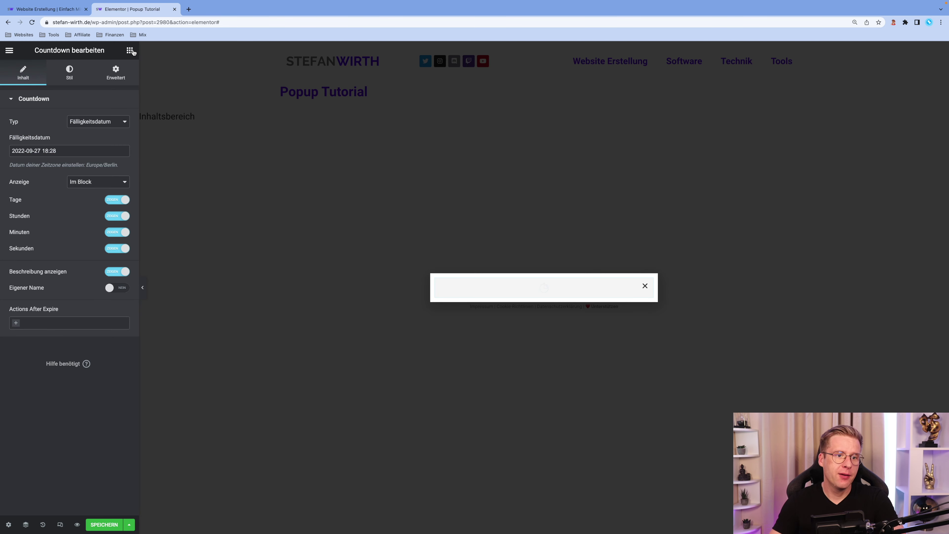
Add a heading above the countdown with the title "5,00 Prozent Gutscheincode: XYZ"
{"action": "left_click", "coordinate": [130, 50]}
{"action": "left_click_drag", "start_coordinate": [99, 163], "coordinate": [497, 270]}
{"action": "double_click", "coordinate": [79, 132]}
{"action": "key", "text": "super+a"}
{"action": "key", "text": "BackSpace"}
{"action": "type", "text": "5,"}
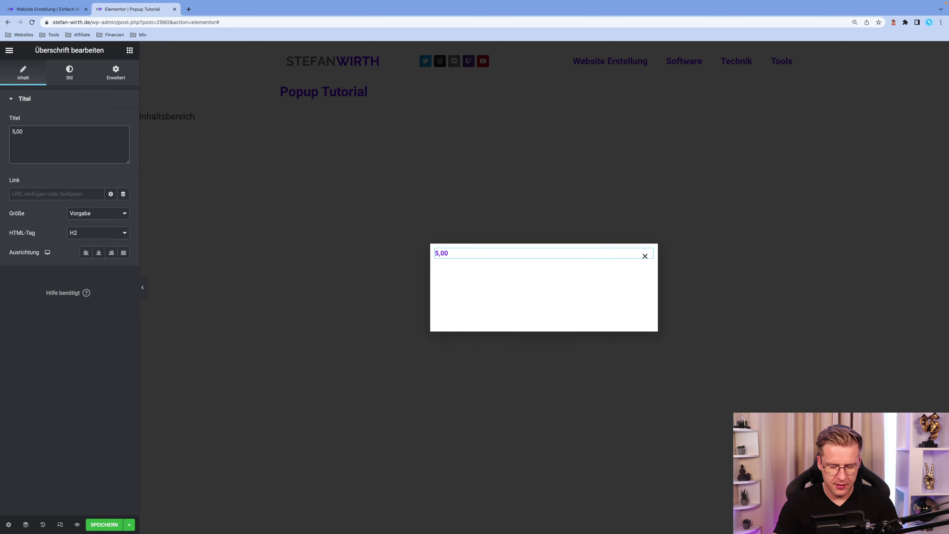
{"action": "type", "text": "00 Prozent Gutscheincode: XYZ"}
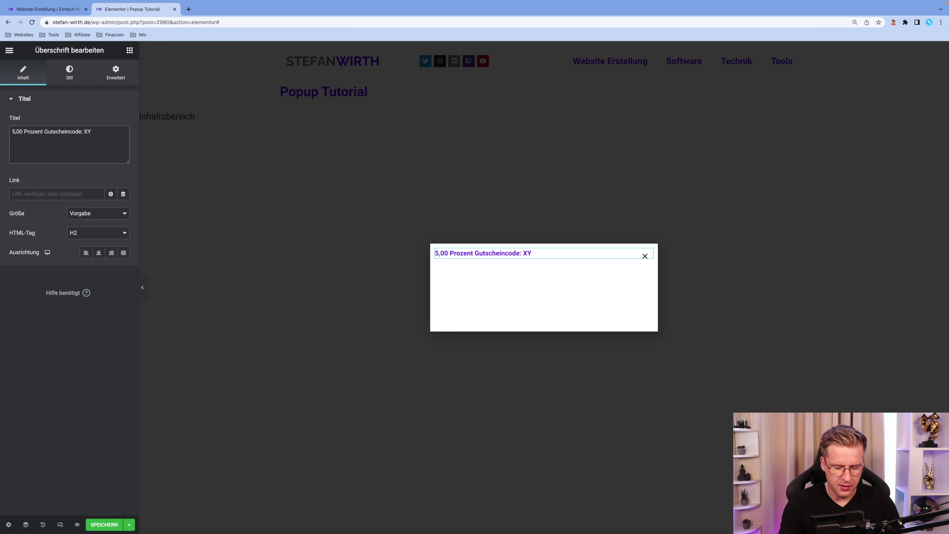
Change the popup's countdown to an Evergreen Timer running 24 hours and 0 minutes
{"action": "left_click", "coordinate": [482, 286]}
{"action": "left_click", "coordinate": [90, 121]}
{"action": "left_click", "coordinate": [106, 130]}
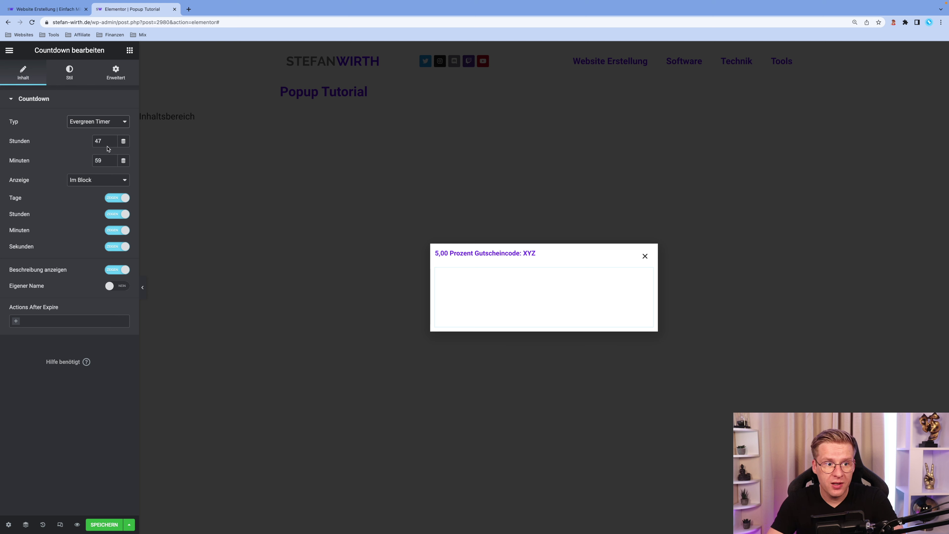
{"action": "left_click_drag", "start_coordinate": [104, 141], "coordinate": [70, 143]}
{"action": "type", "text": "24"}
{"action": "left_click_drag", "start_coordinate": [105, 161], "coordinate": [83, 162]}
{"action": "type", "text": "00"}
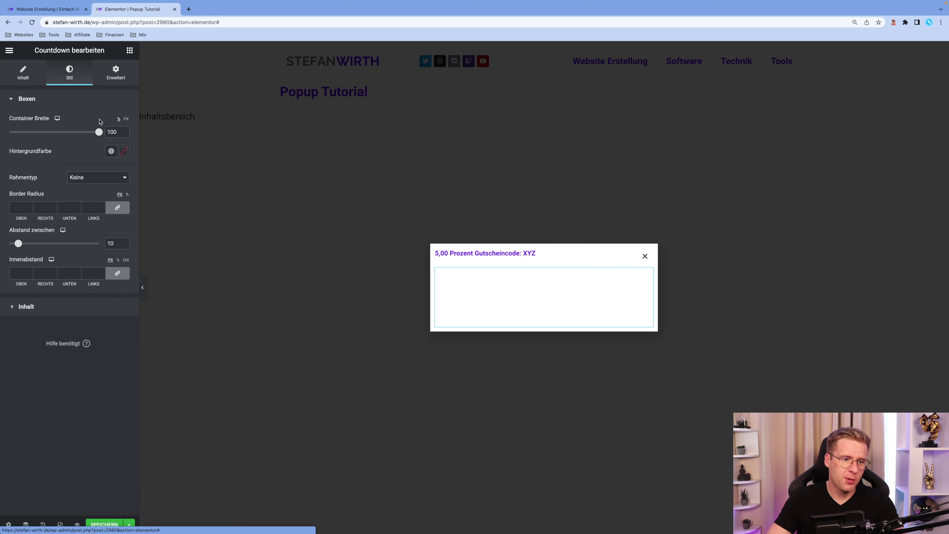
Give the countdown boxes the global Accent background color and hide the days (Tage)
{"action": "left_click", "coordinate": [111, 151]}
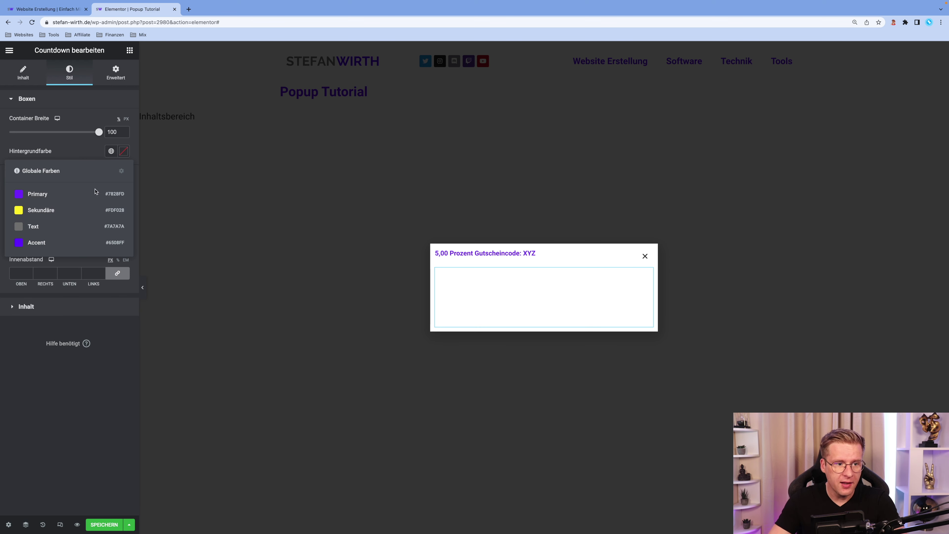
{"action": "left_click", "coordinate": [73, 243]}
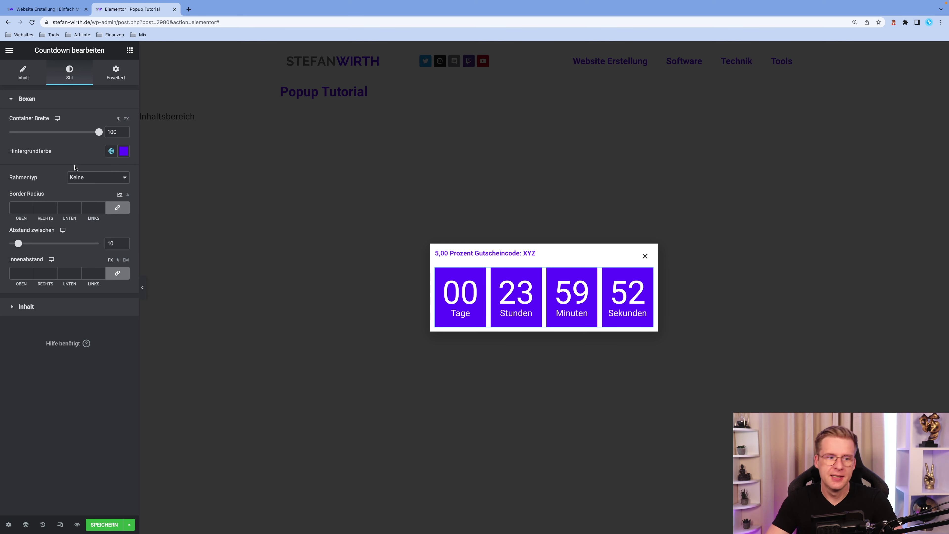
{"action": "left_click", "coordinate": [25, 72]}
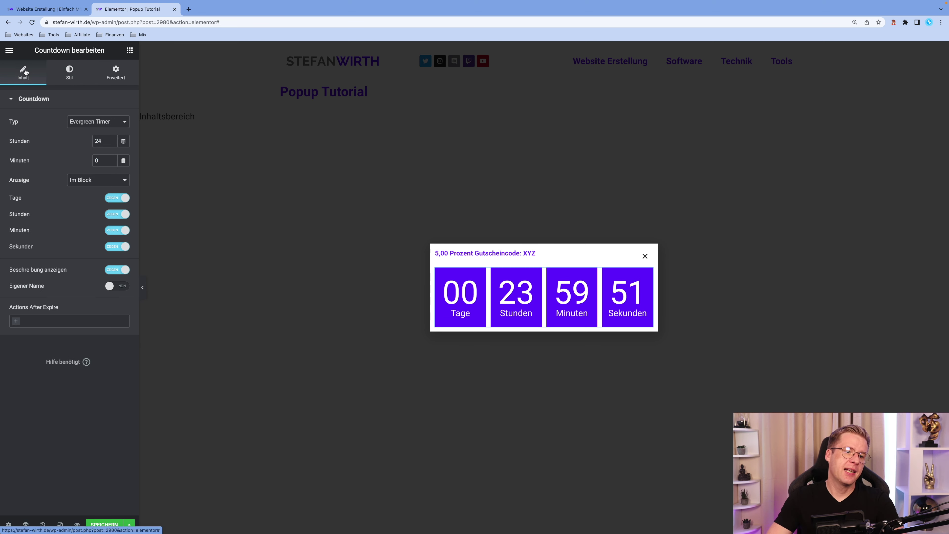
{"action": "left_click", "coordinate": [119, 198]}
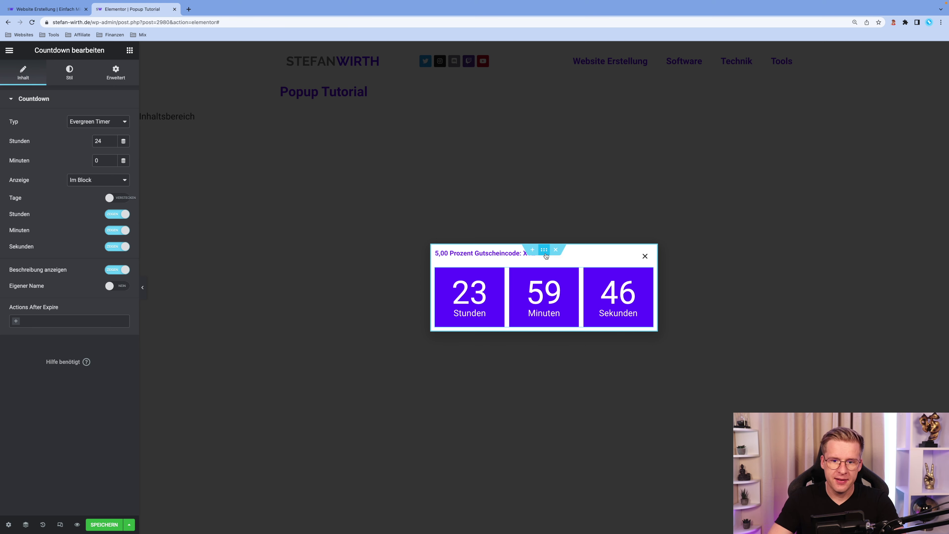
Give the popup's section a classic background in the global Accent color
{"action": "left_click", "coordinate": [545, 251]}
{"action": "left_click", "coordinate": [73, 73]}
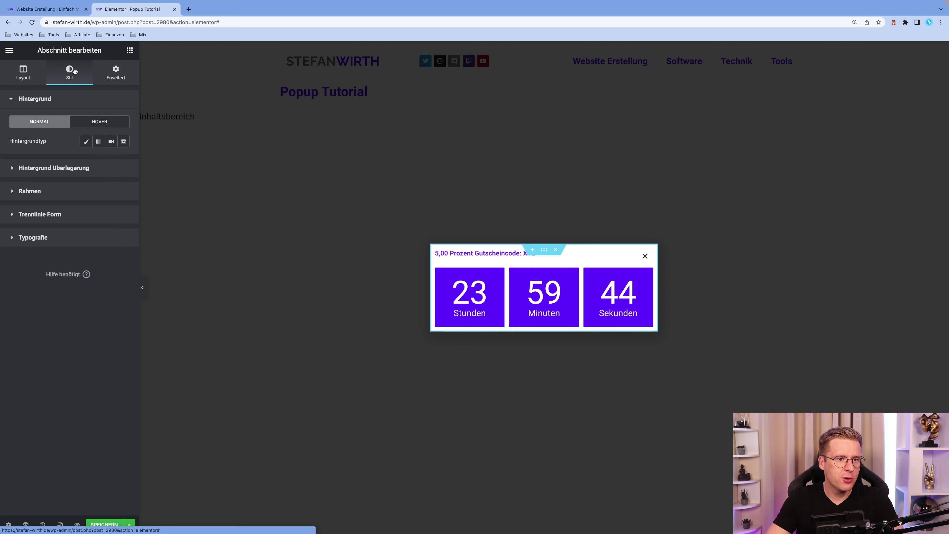
{"action": "left_click", "coordinate": [86, 141]}
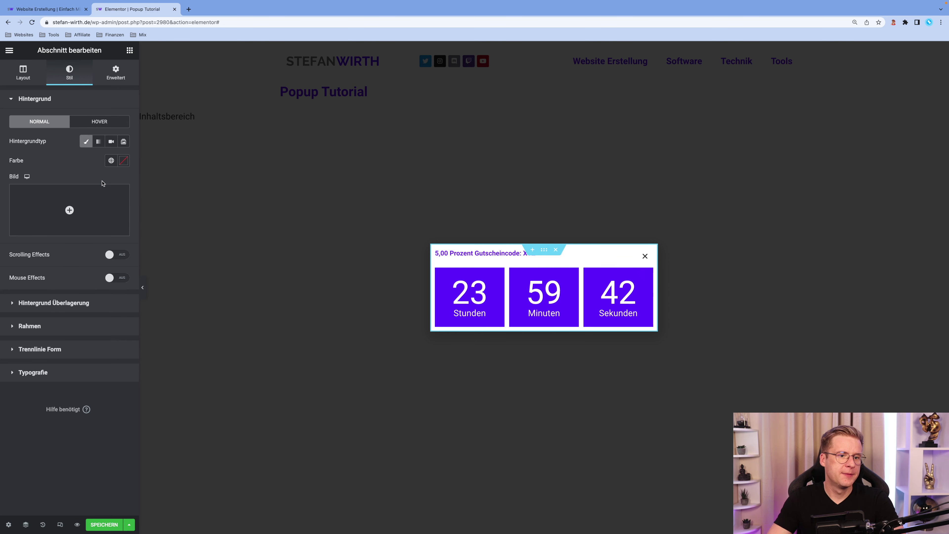
{"action": "left_click", "coordinate": [111, 160]}
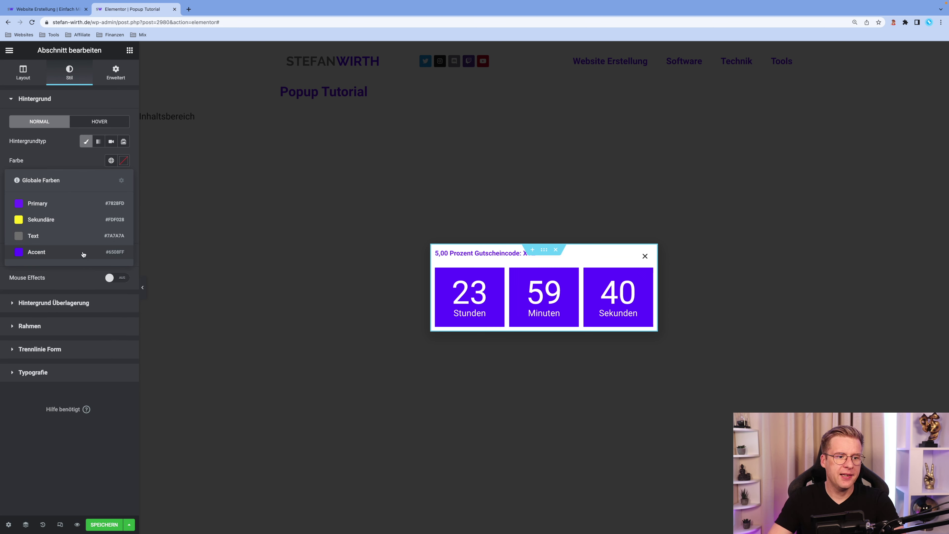
{"action": "left_click", "coordinate": [86, 254]}
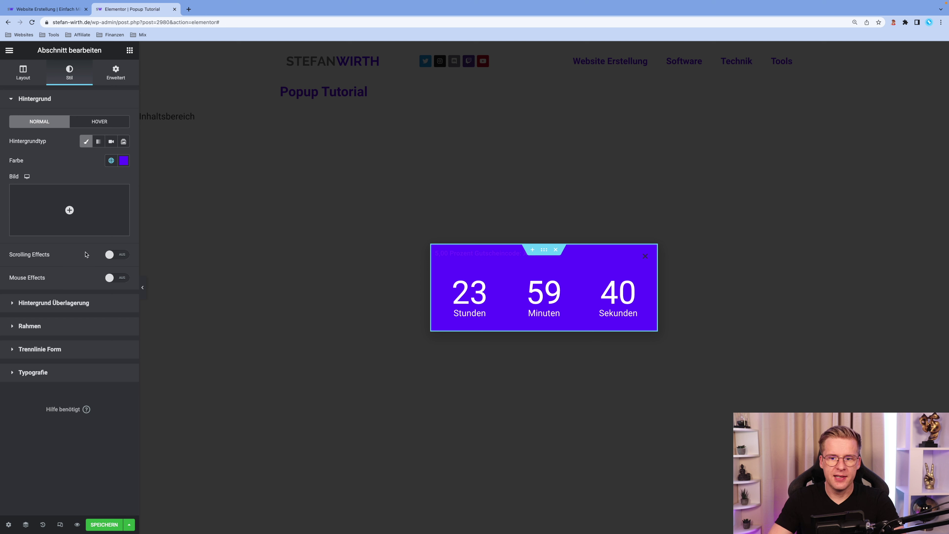
Set the voucher code heading's text color to white (#FFFFFF)
{"action": "left_click", "coordinate": [479, 253]}
{"action": "left_click", "coordinate": [68, 75]}
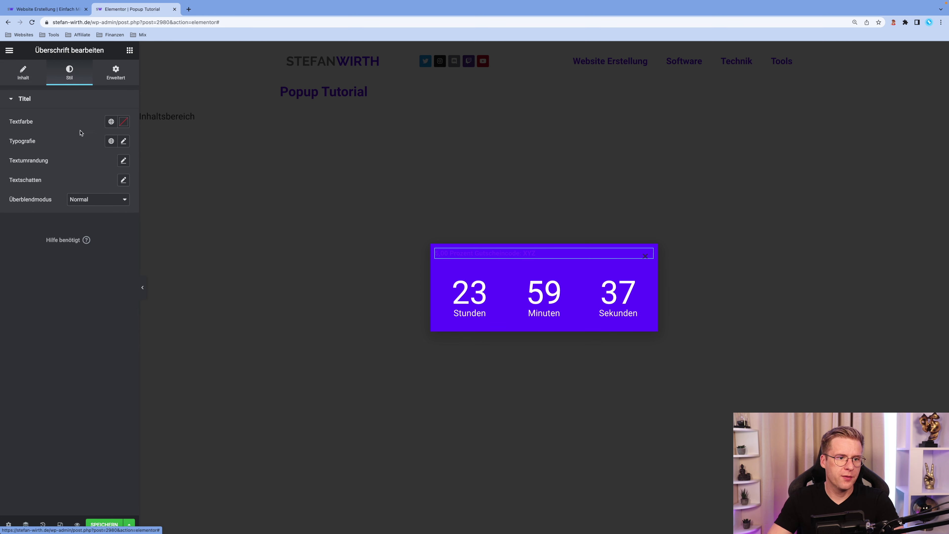
{"action": "left_click", "coordinate": [111, 122]}
{"action": "left_click", "coordinate": [123, 123]}
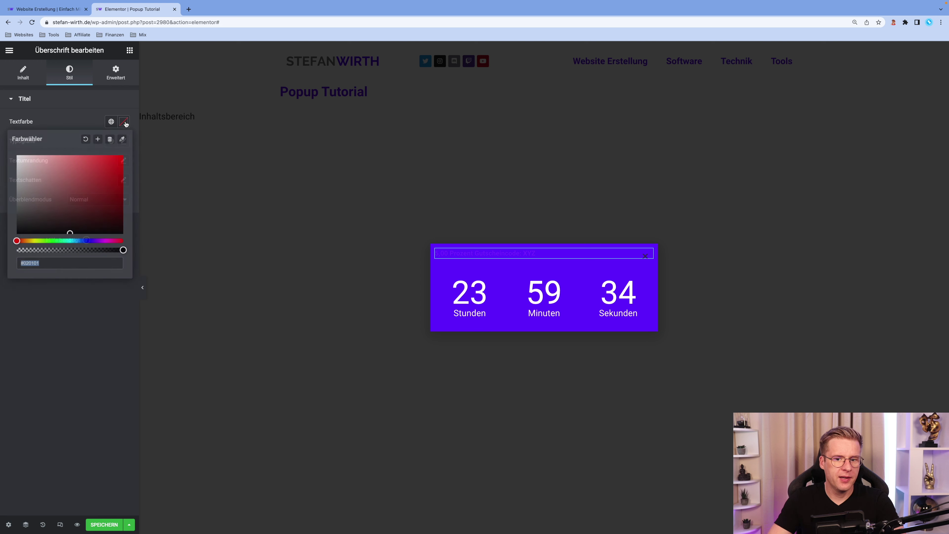
{"action": "left_click", "coordinate": [17, 156]}
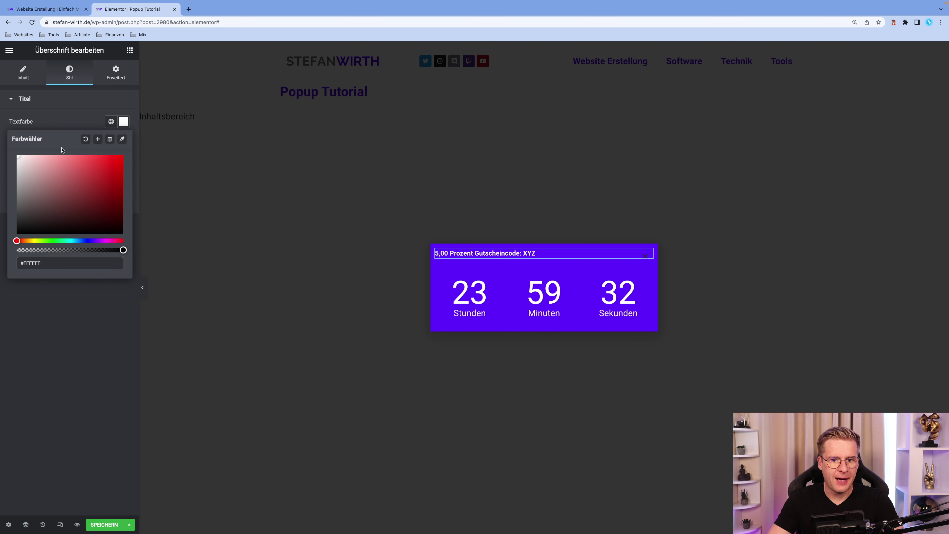
{"action": "left_click", "coordinate": [67, 100]}
{"action": "left_click", "coordinate": [67, 100]}
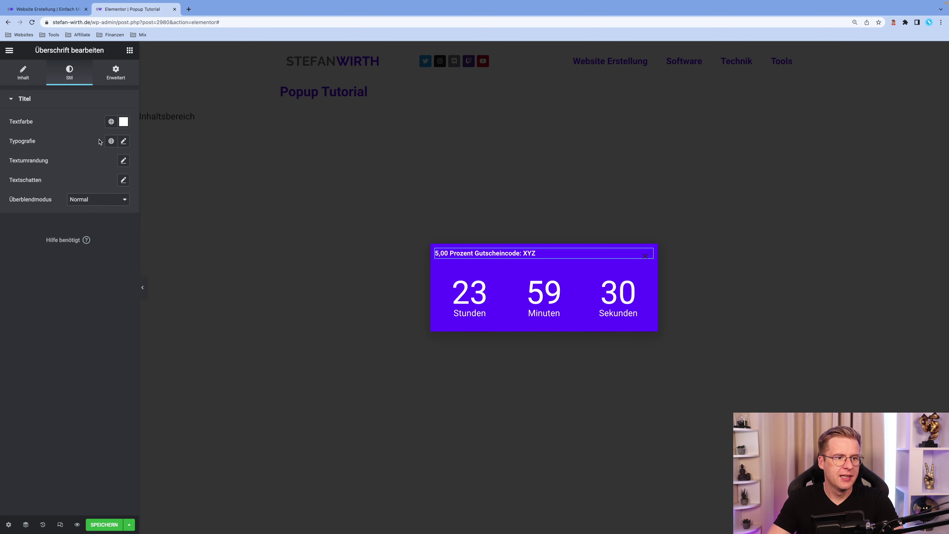
Set the voucher heading's font size to 28 px and center its alignment
{"action": "left_click", "coordinate": [124, 141]}
{"action": "left_click_drag", "start_coordinate": [17, 215], "coordinate": [27, 216]}
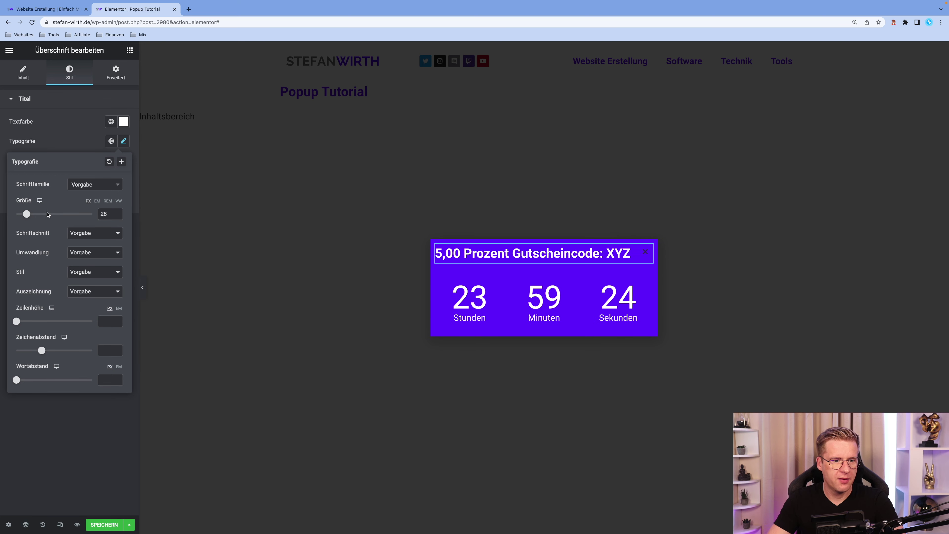
{"action": "left_click", "coordinate": [75, 121]}
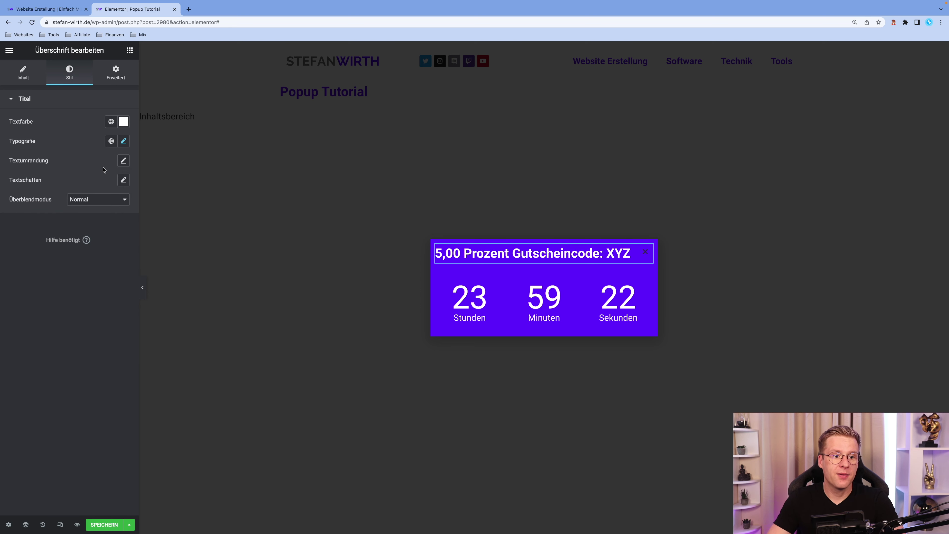
{"action": "left_click", "coordinate": [24, 73]}
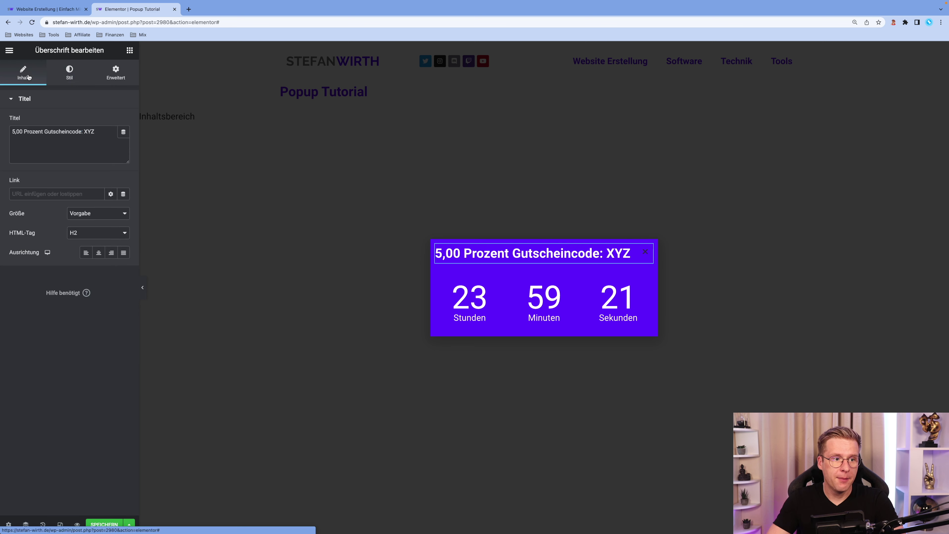
{"action": "left_click", "coordinate": [99, 253]}
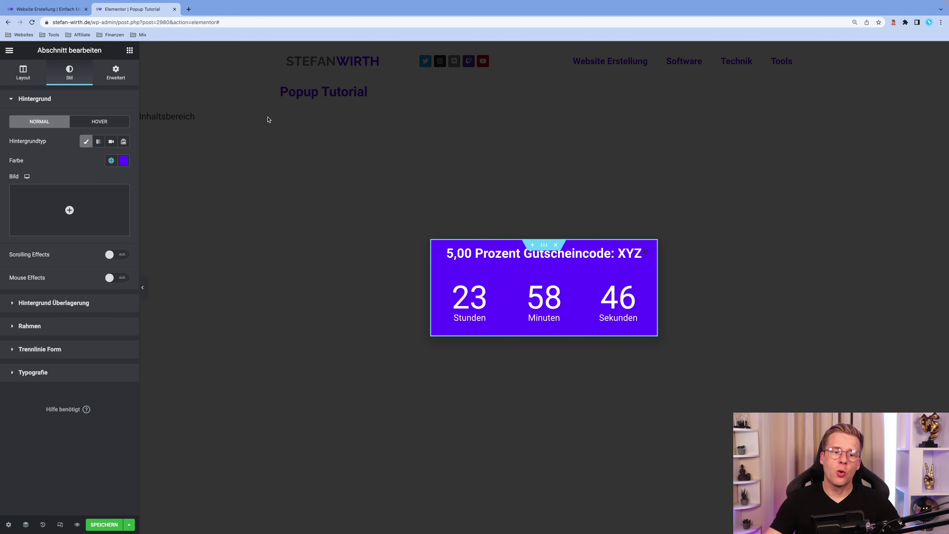
In the popup settings, place the close button outside (Außen) with vertical and horizontal position 0
{"action": "left_click", "coordinate": [8, 526]}
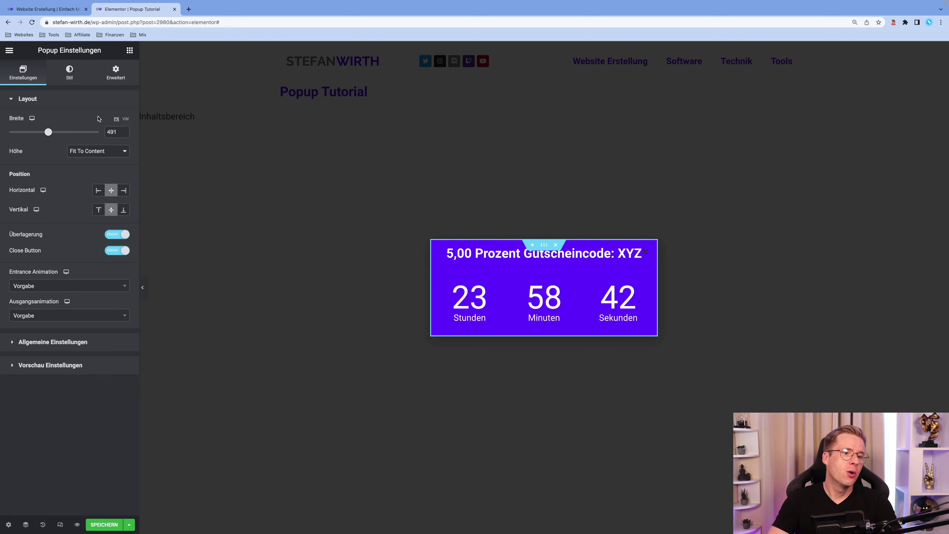
{"action": "left_click", "coordinate": [72, 77]}
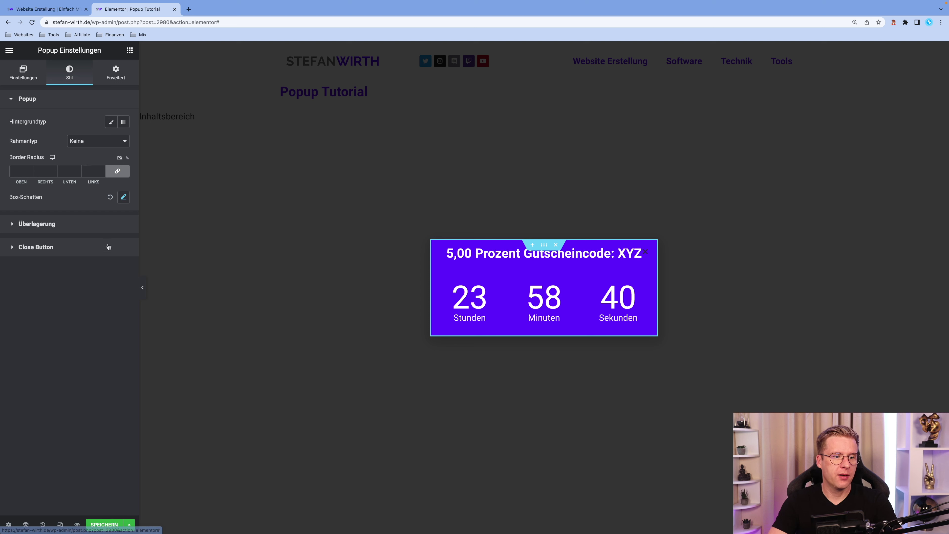
{"action": "left_click", "coordinate": [88, 247]}
{"action": "left_click", "coordinate": [88, 170]}
{"action": "left_click", "coordinate": [89, 179]}
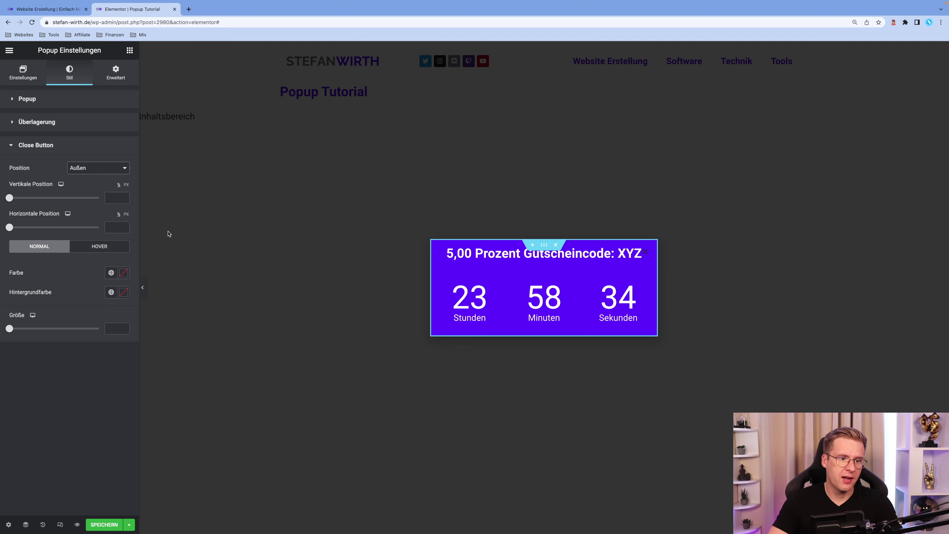
{"action": "left_click", "coordinate": [11, 200]}
{"action": "left_click_drag", "start_coordinate": [8, 229], "coordinate": [2, 225]}
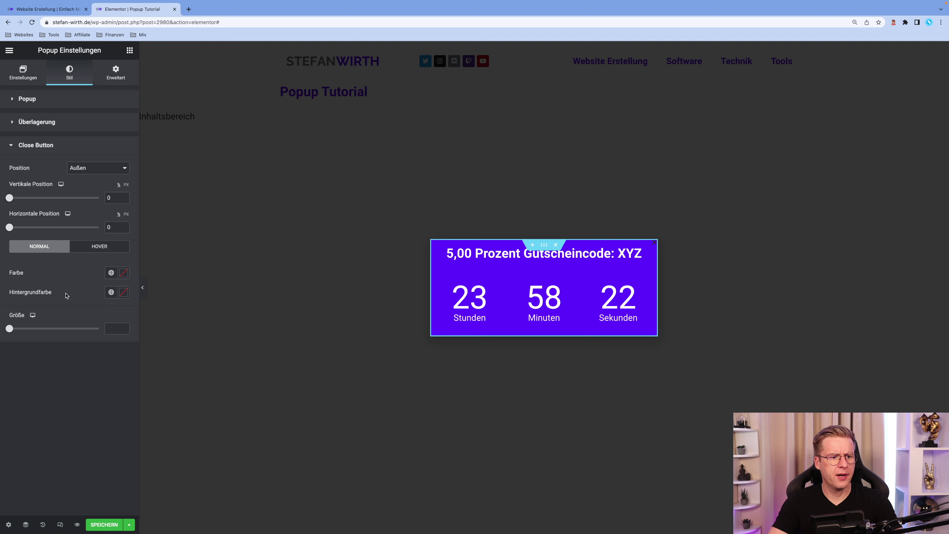
Color the popup's close button white and set its size to 24
{"action": "left_click", "coordinate": [123, 273]}
{"action": "left_click", "coordinate": [11, 307]}
{"action": "left_click", "coordinate": [72, 274]}
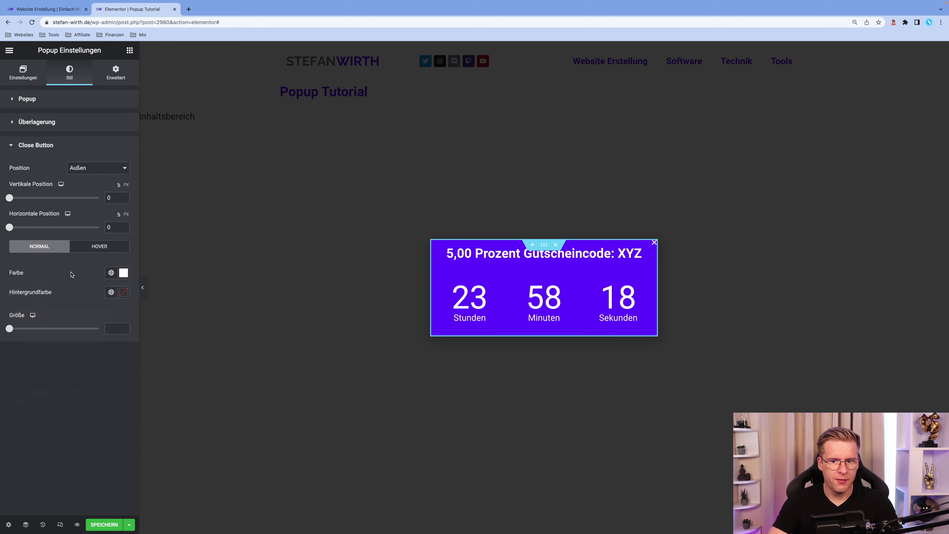
{"action": "left_click_drag", "start_coordinate": [9, 329], "coordinate": [31, 329]}
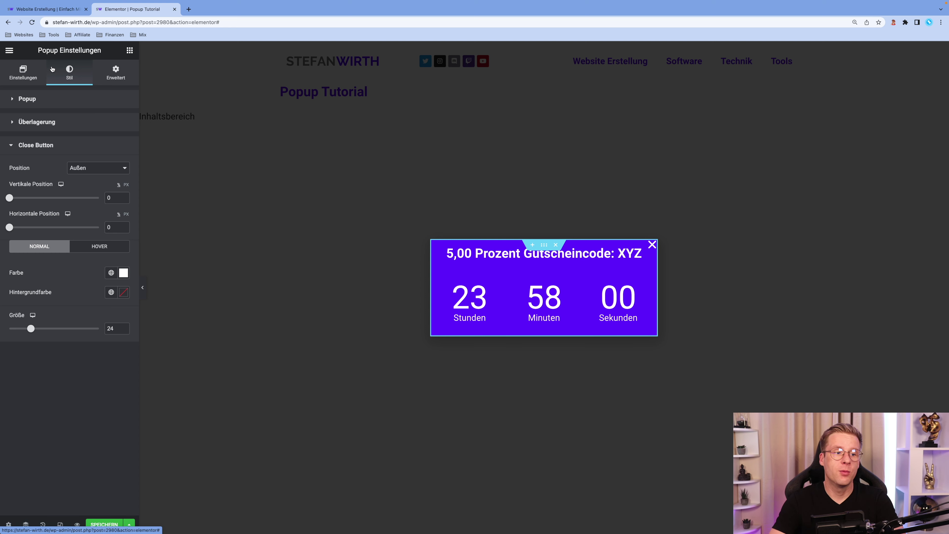
Change the countdown's display (Anzeige) to "In einer Reihe"
{"action": "left_click", "coordinate": [544, 300]}
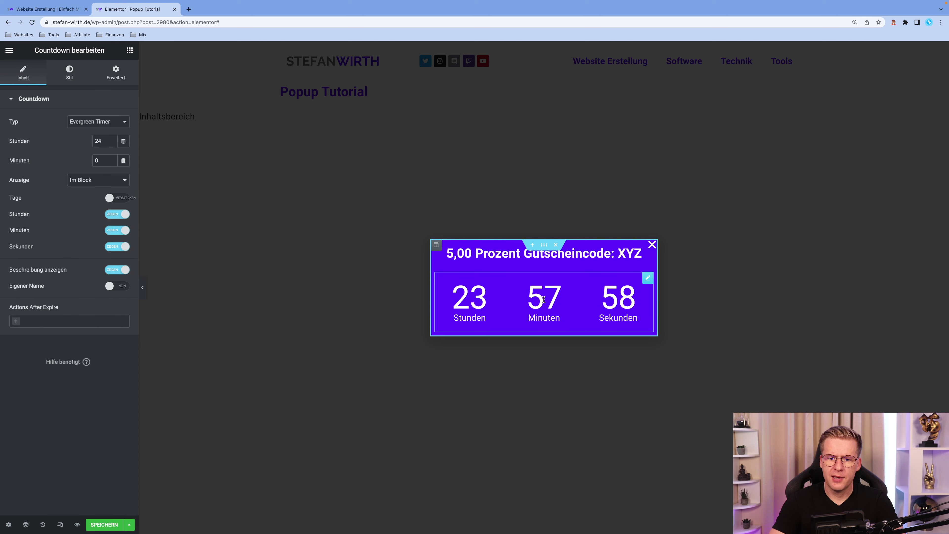
{"action": "left_click", "coordinate": [109, 182]}
{"action": "left_click", "coordinate": [107, 191]}
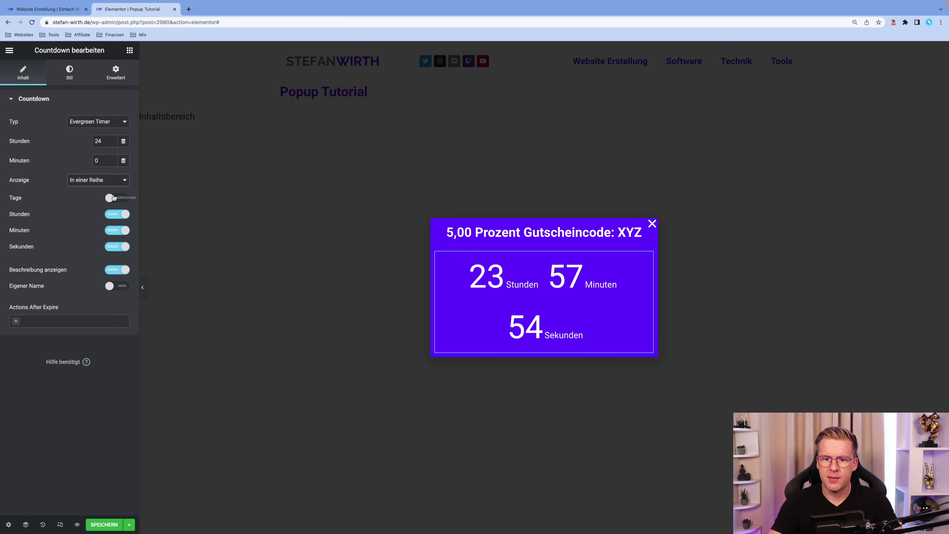
Set the font size of the countdown digits (Zeichen) to 34 px
{"action": "left_click", "coordinate": [69, 74]}
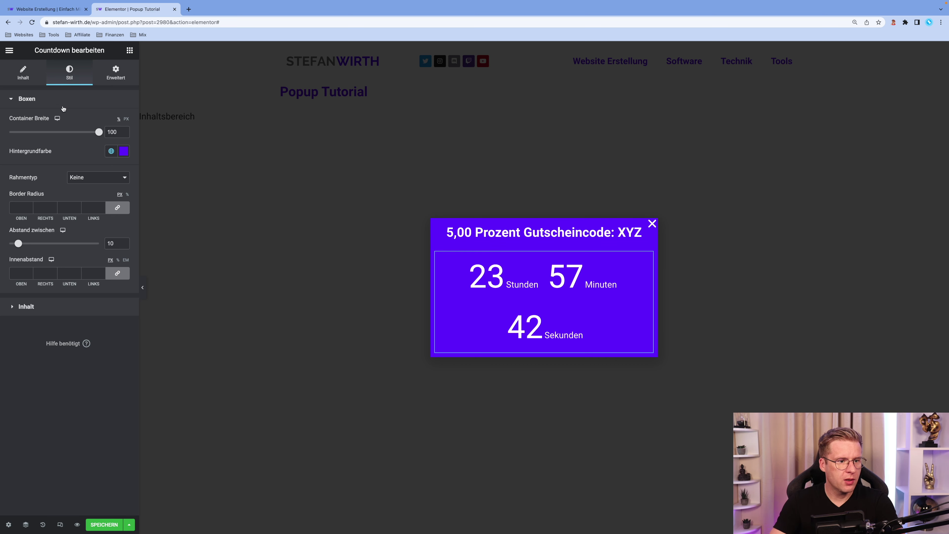
{"action": "left_click", "coordinate": [79, 307]}
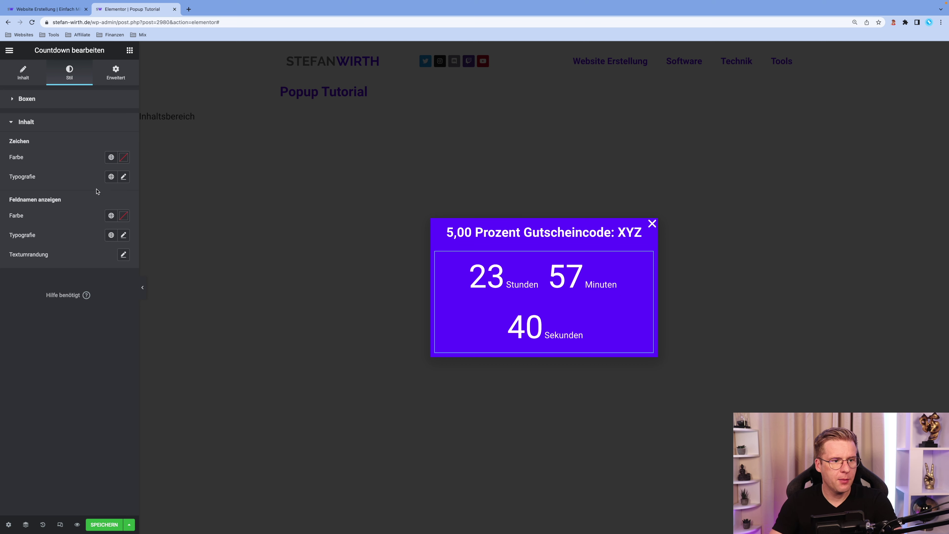
{"action": "left_click", "coordinate": [123, 177]}
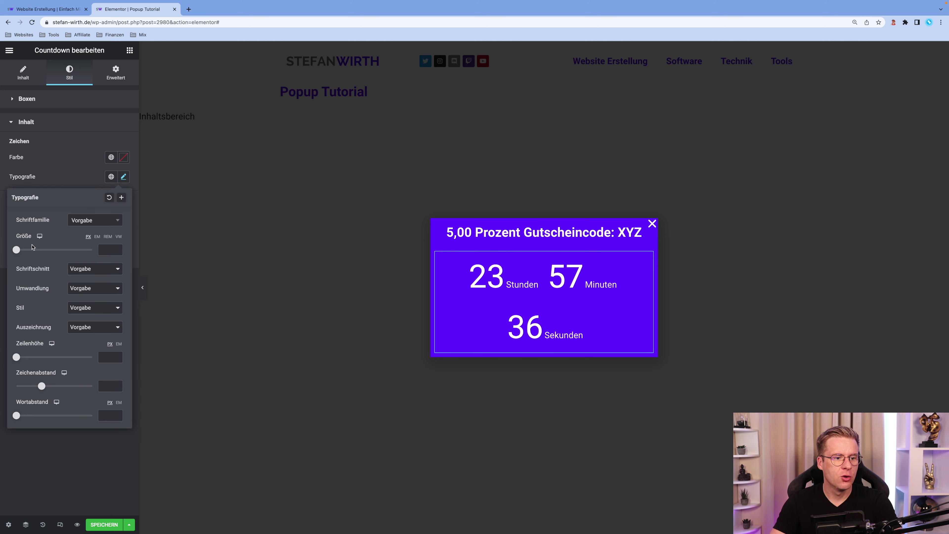
{"action": "left_click_drag", "start_coordinate": [17, 250], "coordinate": [32, 256]}
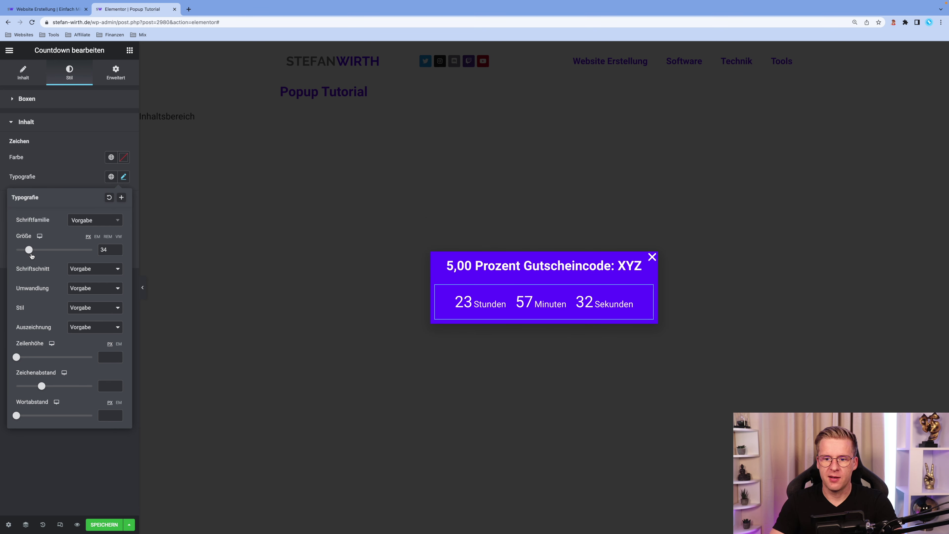
{"action": "left_click", "coordinate": [69, 151]}
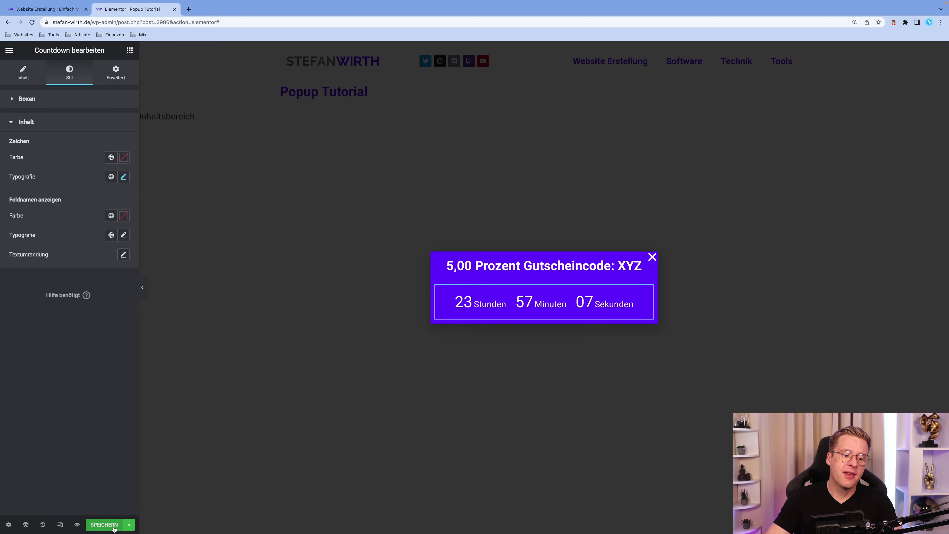
Add a display condition that includes the popup only on the page Tutorials (Beifügen, Singular, Seiten)
{"action": "left_click", "coordinate": [104, 524]}
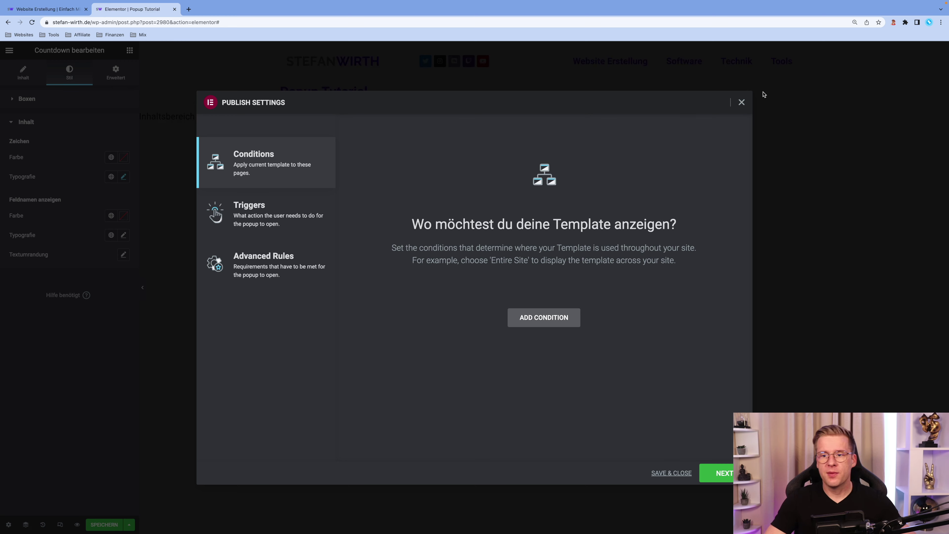
{"action": "left_click", "coordinate": [741, 103]}
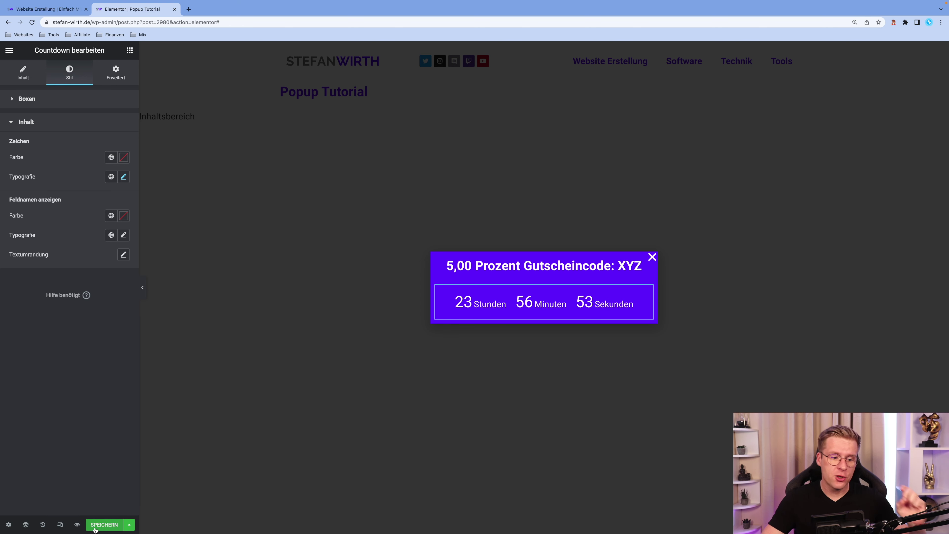
{"action": "left_click", "coordinate": [130, 525]}
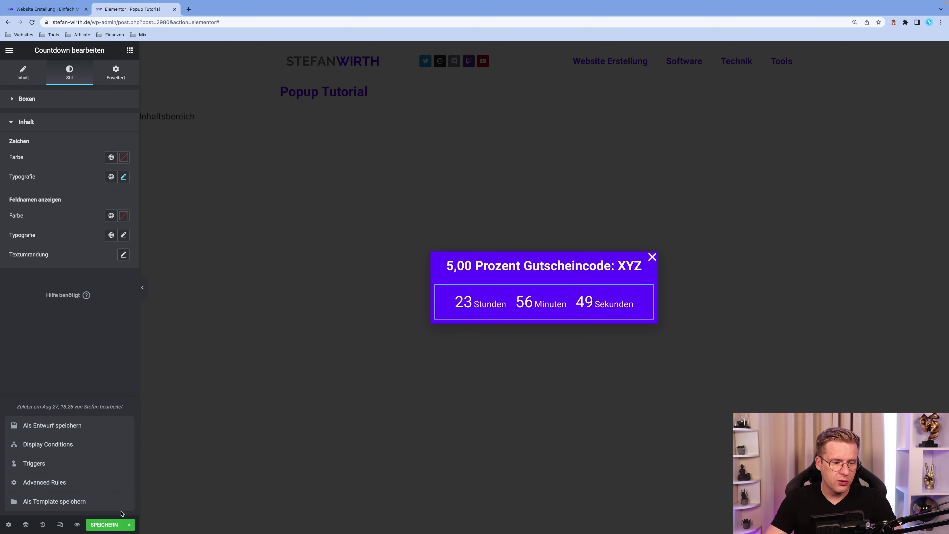
{"action": "left_click", "coordinate": [104, 451]}
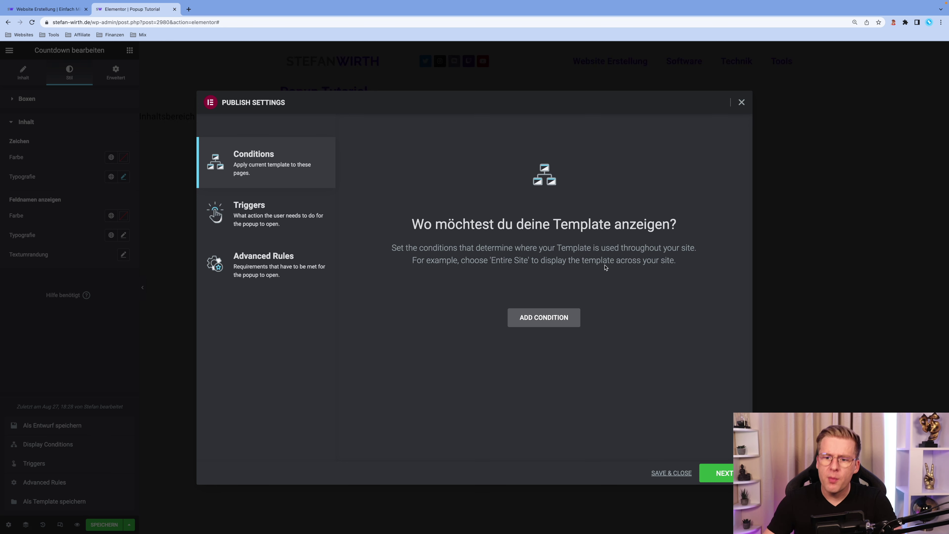
{"action": "left_click", "coordinate": [568, 317]}
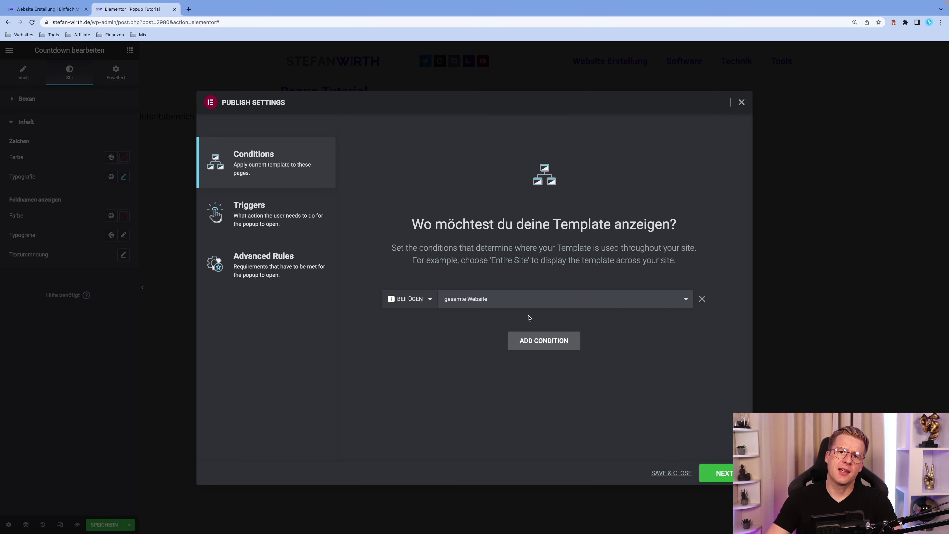
{"action": "left_click", "coordinate": [516, 296]}
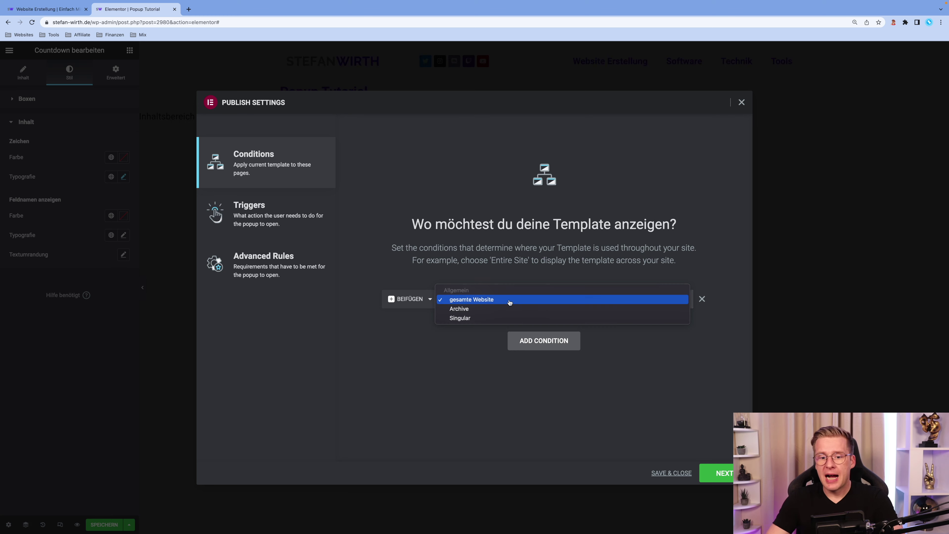
{"action": "left_click", "coordinate": [492, 319]}
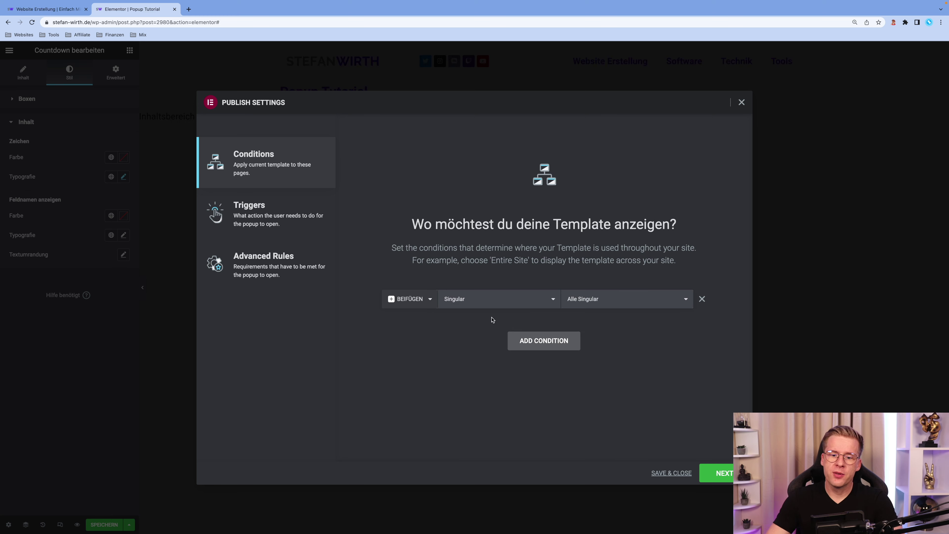
{"action": "left_click", "coordinate": [600, 299]}
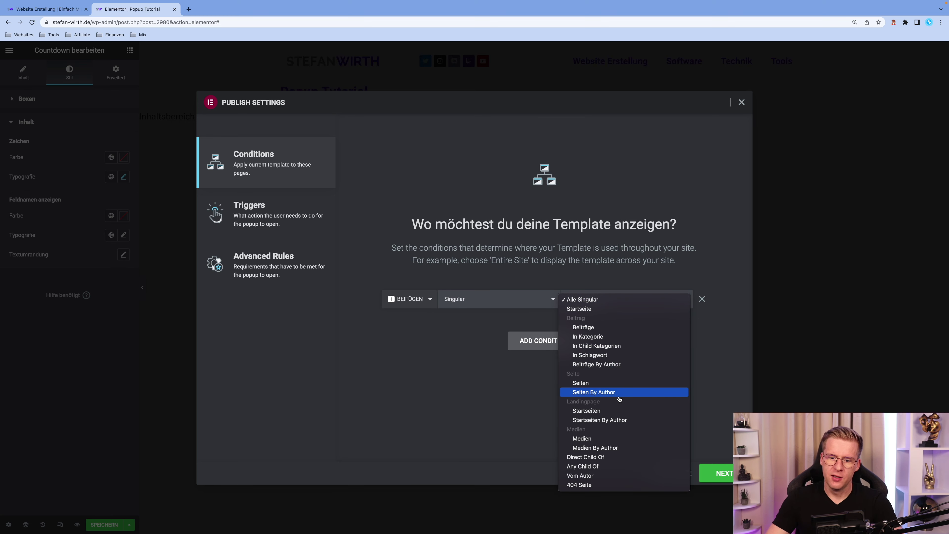
{"action": "left_click", "coordinate": [603, 386]}
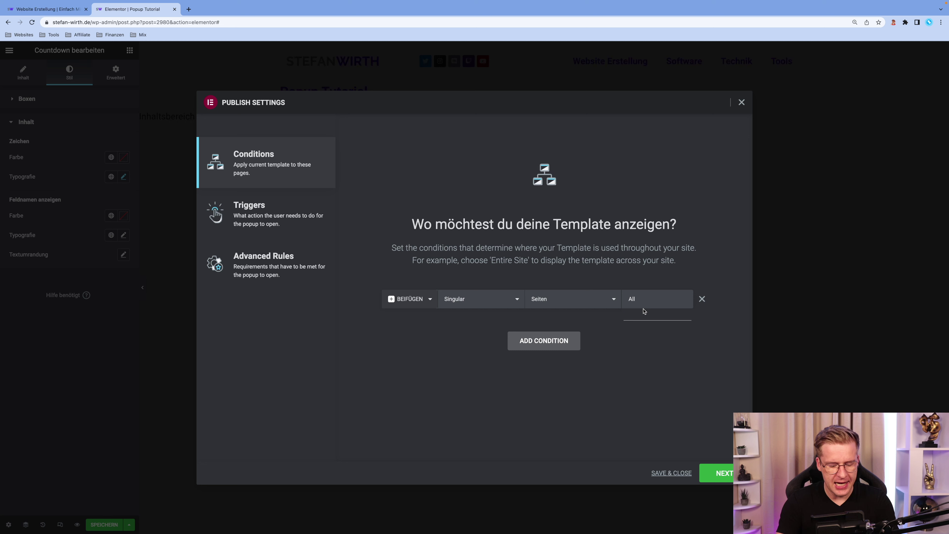
{"action": "type", "text": "tut"}
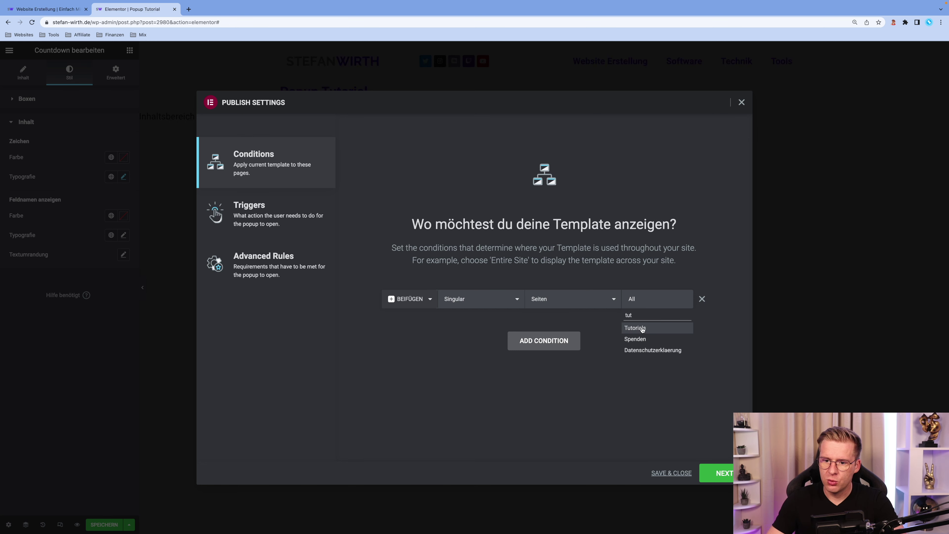
{"action": "left_click", "coordinate": [643, 330]}
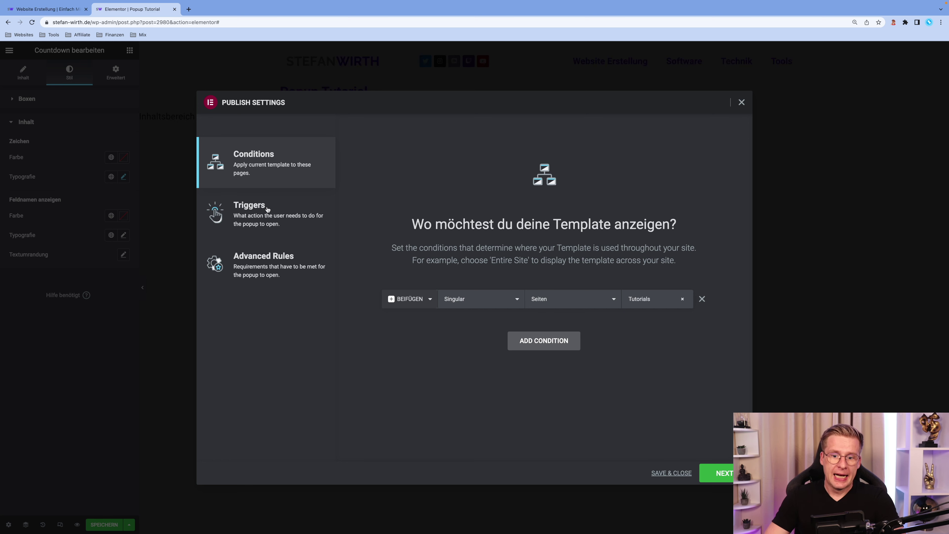
Enable the On Page Load trigger within 1 second and go on to the advanced rules
{"action": "left_click", "coordinate": [716, 473]}
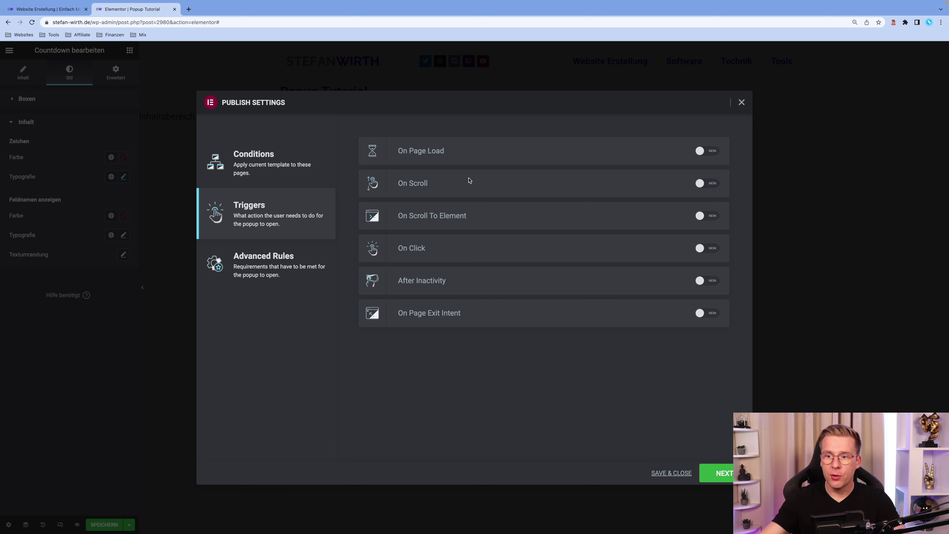
{"action": "left_click", "coordinate": [704, 151]}
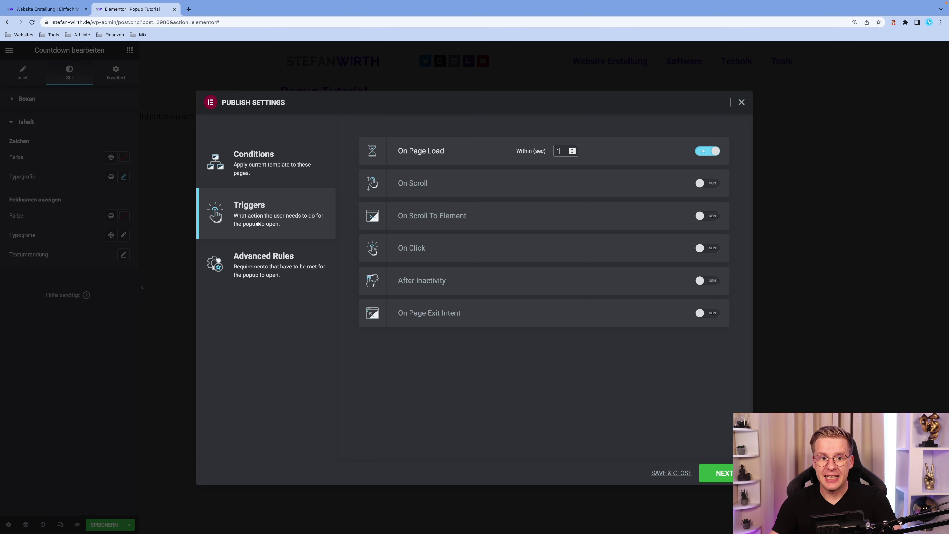
{"action": "left_click", "coordinate": [291, 266]}
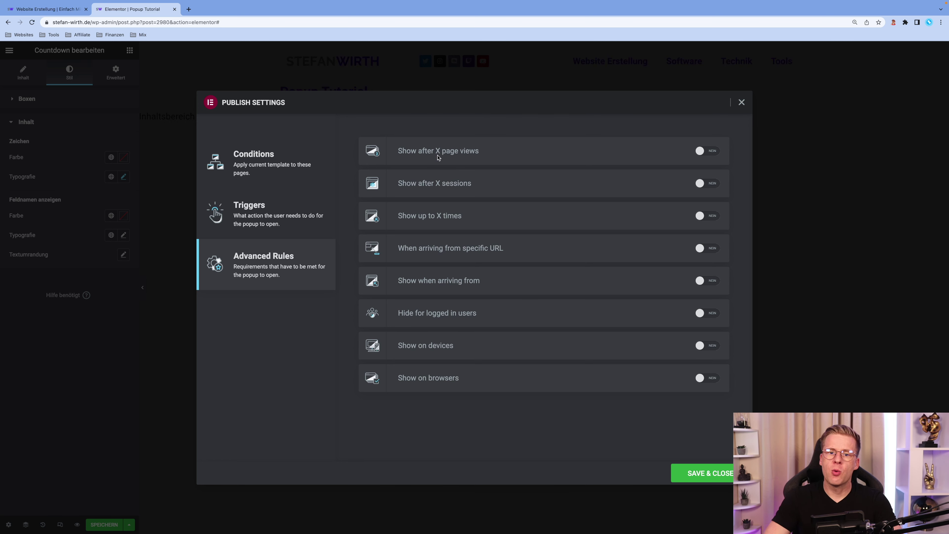
Try the advanced rule that shows the popup after 6 page views
{"action": "left_click", "coordinate": [705, 151]}
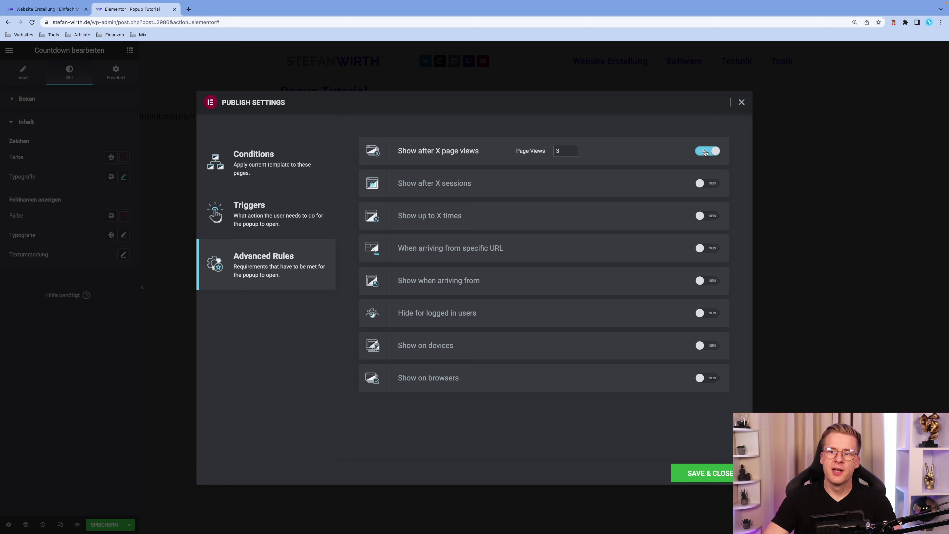
{"action": "left_click", "coordinate": [572, 148]}
{"action": "left_click", "coordinate": [573, 149]}
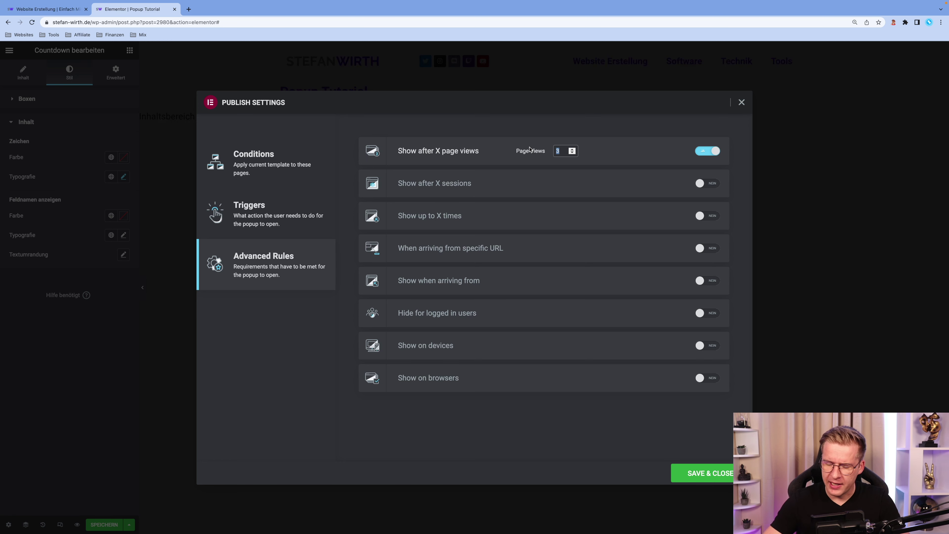
{"action": "type", "text": "6"}
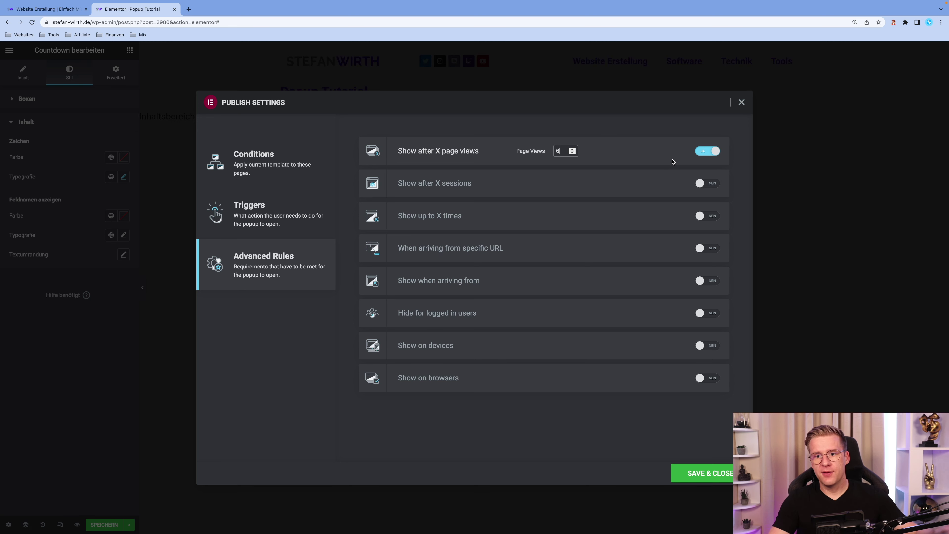
{"action": "left_click", "coordinate": [702, 151]}
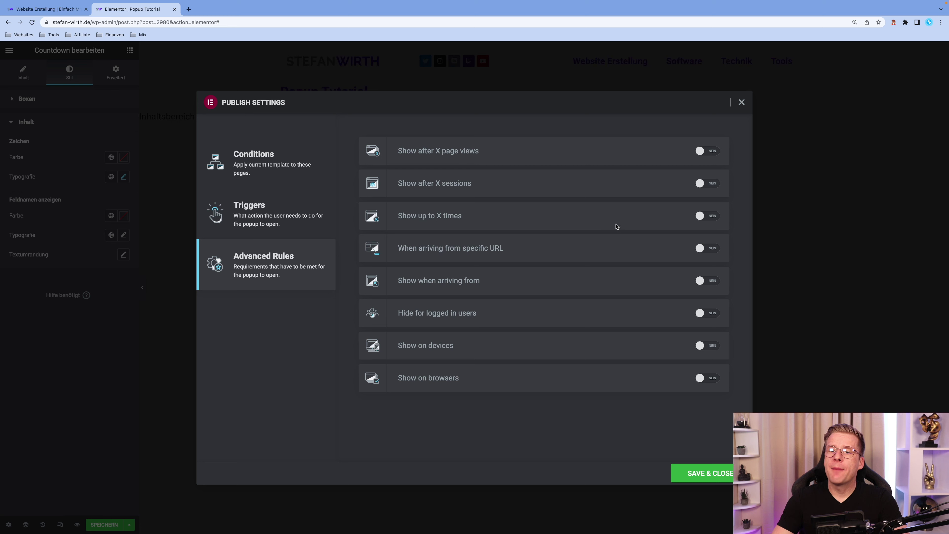
Limit the popup to 1 showing counted on open, hide it for all logged-in users, and save the publish settings
{"action": "left_click", "coordinate": [706, 217]}
{"action": "double_click", "coordinate": [558, 216]}
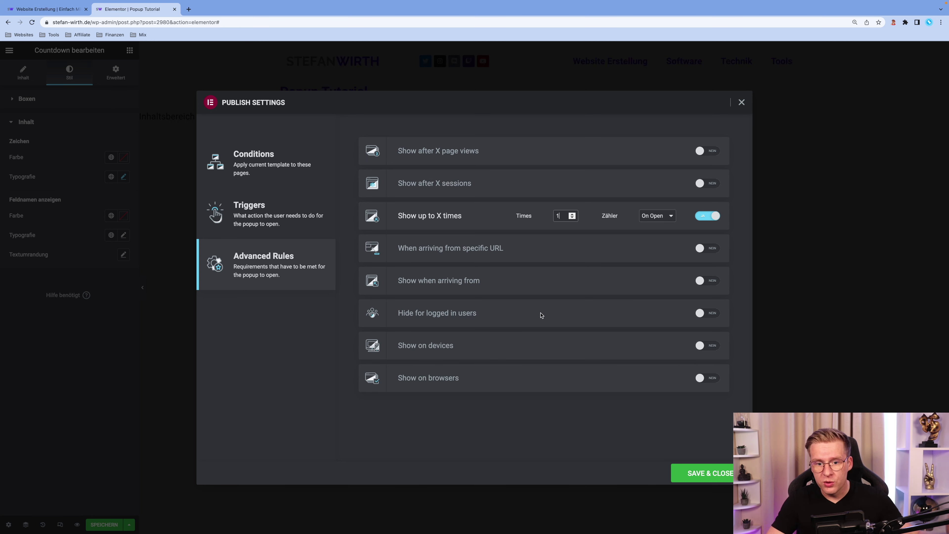
{"action": "left_click", "coordinate": [701, 313]}
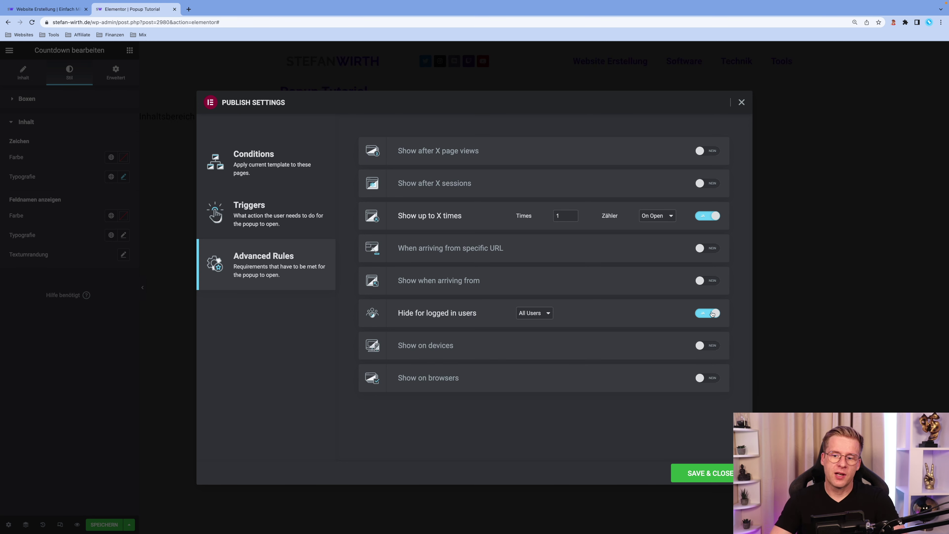
{"action": "left_click", "coordinate": [529, 313]}
{"action": "left_click", "coordinate": [533, 331]}
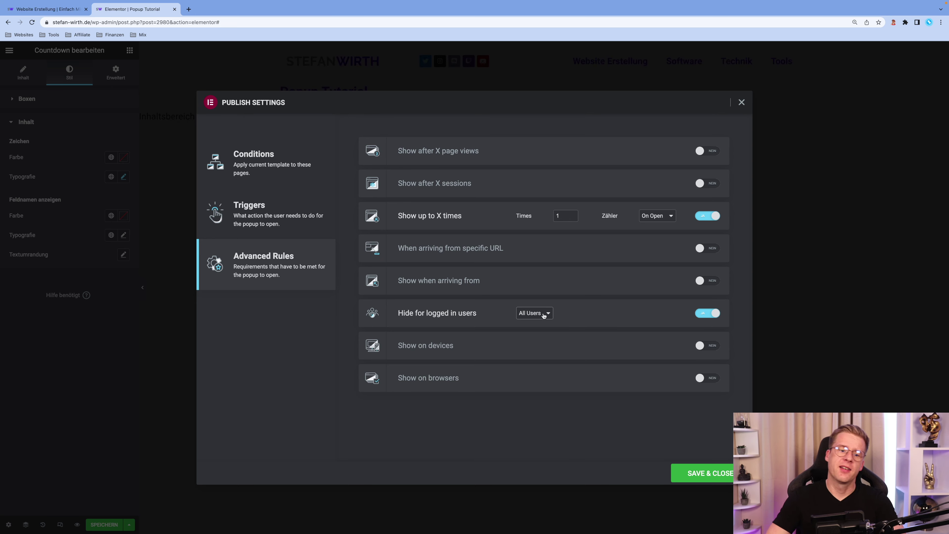
{"action": "left_click", "coordinate": [703, 473]}
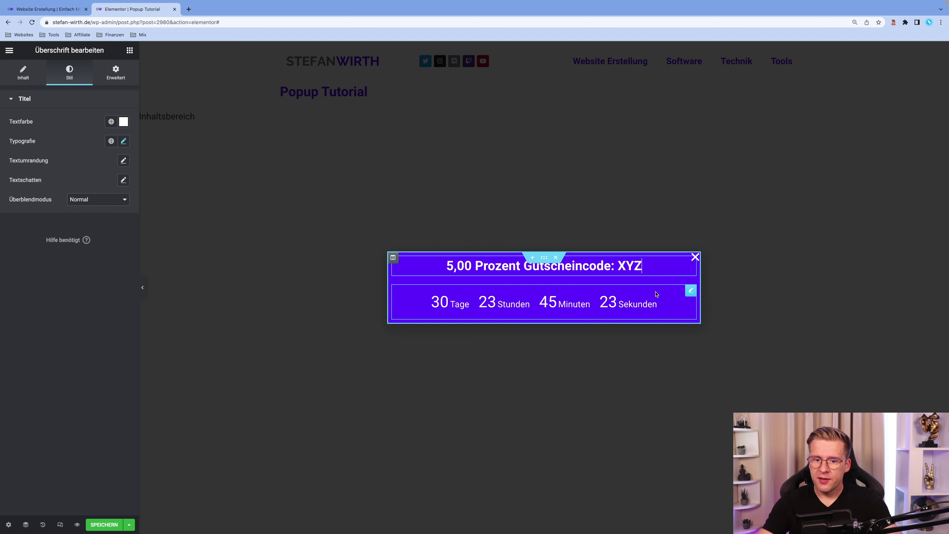
Set the popup section's background color to the global color Sekundäre
{"action": "left_click", "coordinate": [544, 301]}
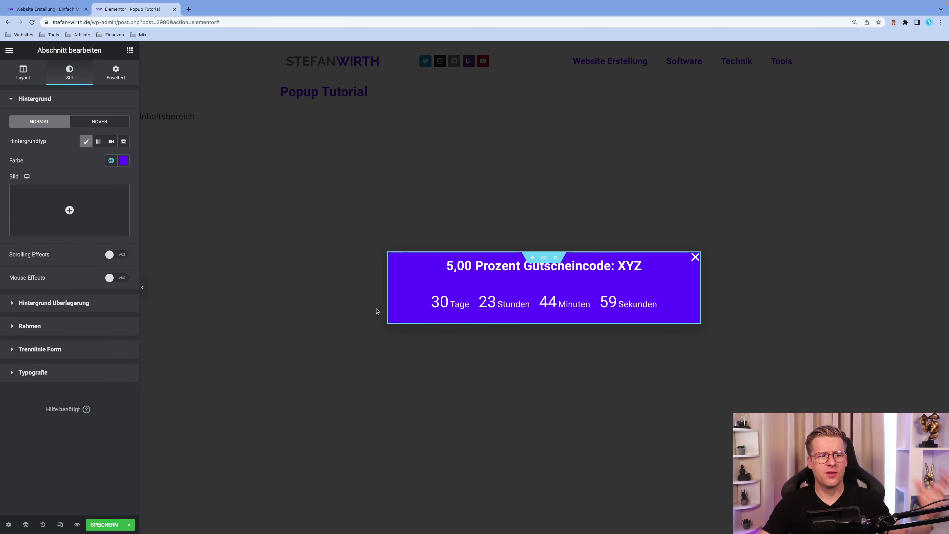
{"action": "left_click", "coordinate": [111, 161]}
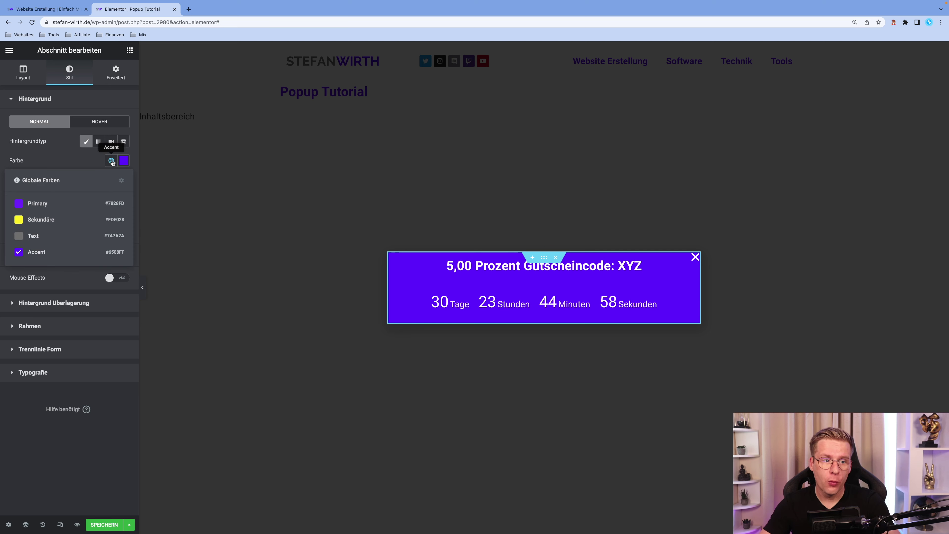
{"action": "left_click", "coordinate": [74, 220]}
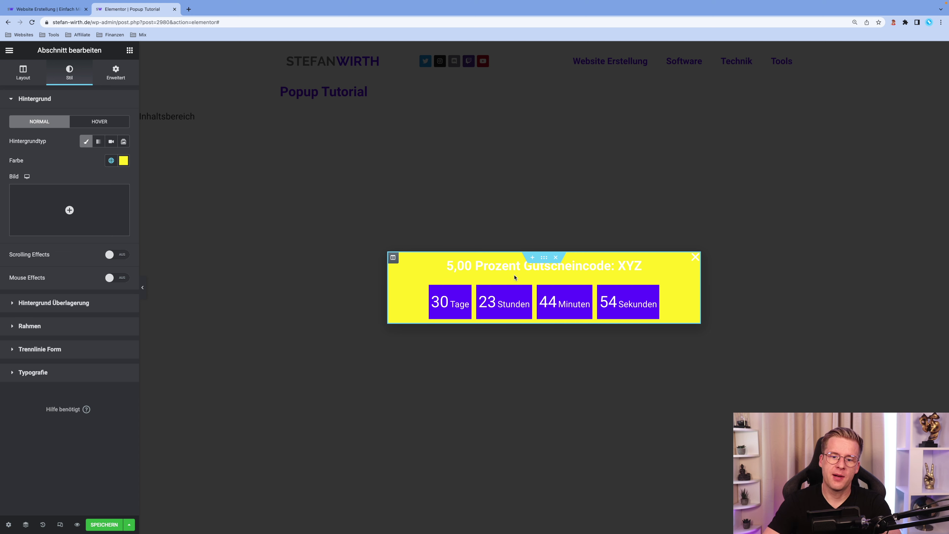
Set the voucher heading's text color to the global color Accent
{"action": "left_click", "coordinate": [469, 264]}
{"action": "left_click", "coordinate": [124, 122]}
{"action": "left_click", "coordinate": [39, 222]}
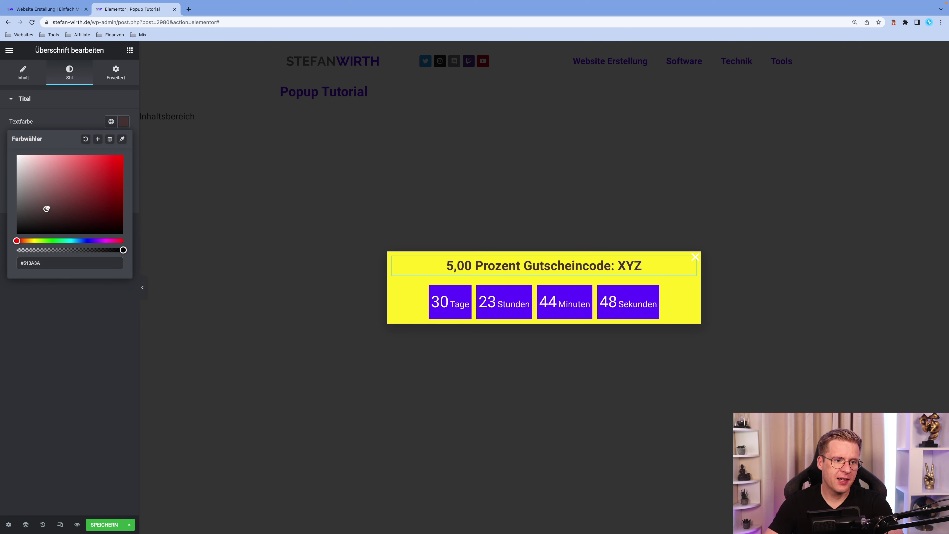
{"action": "left_click", "coordinate": [111, 121]}
{"action": "left_click", "coordinate": [51, 211]}
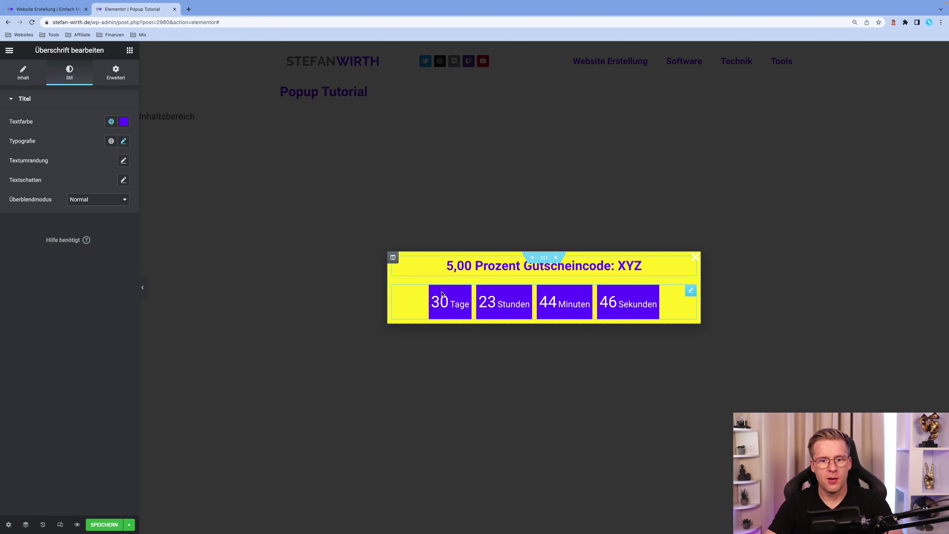
Set the countdown boxes' background color to the global color Sekundäre
{"action": "left_click", "coordinate": [405, 299]}
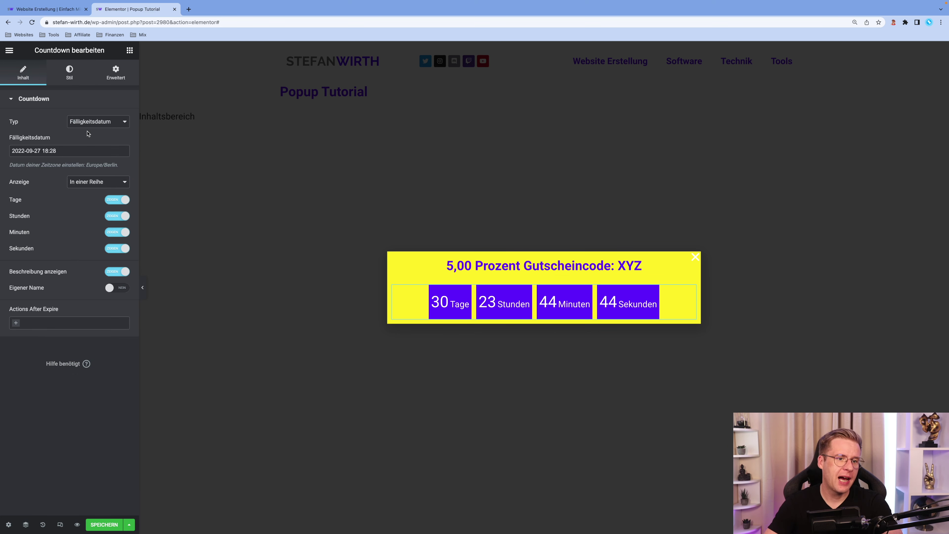
{"action": "left_click", "coordinate": [71, 73]}
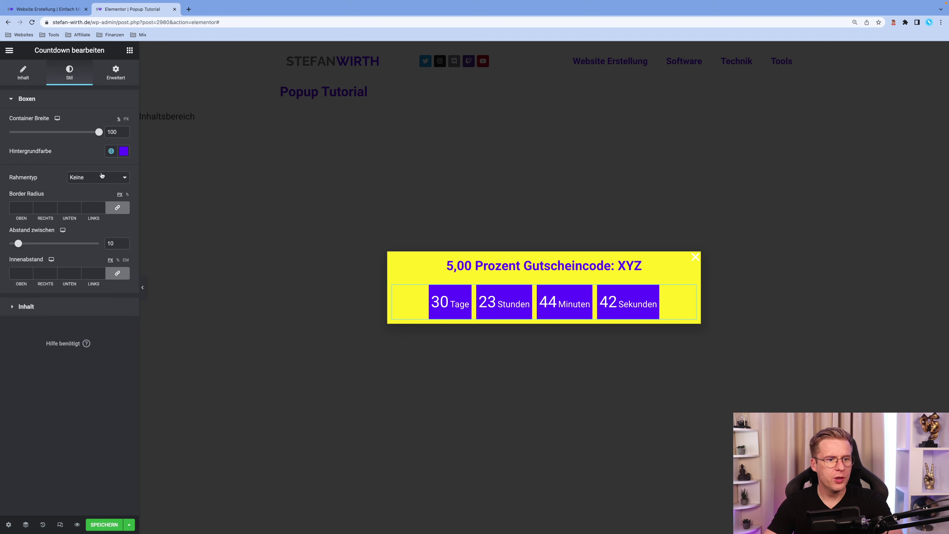
{"action": "left_click", "coordinate": [123, 151]}
{"action": "left_click", "coordinate": [111, 151]}
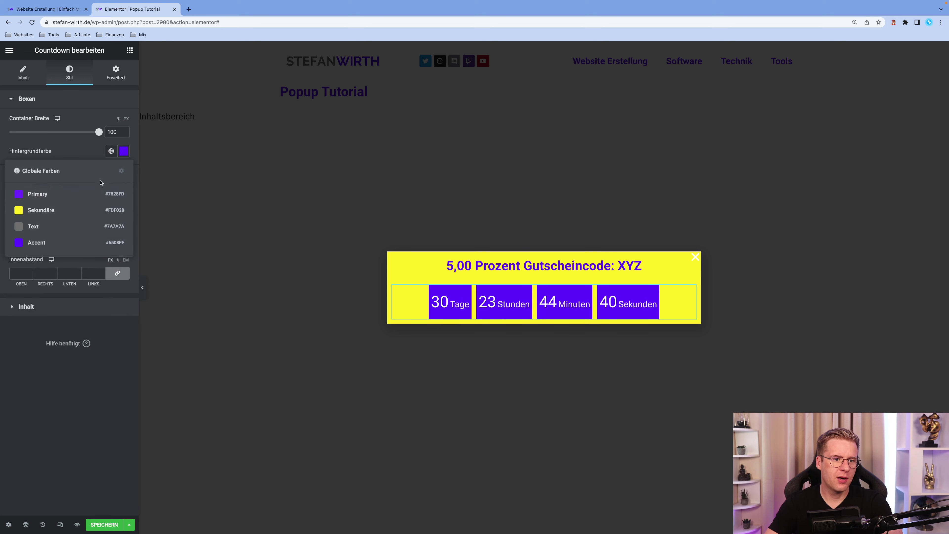
{"action": "left_click", "coordinate": [68, 211]}
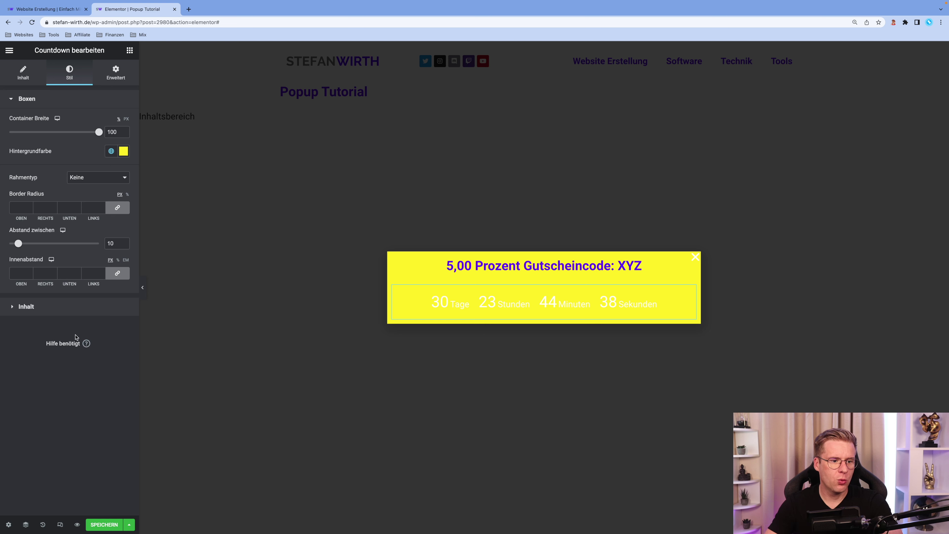
Color the countdown's digits (Zeichen) and field names with the global color Accent
{"action": "left_click", "coordinate": [76, 305]}
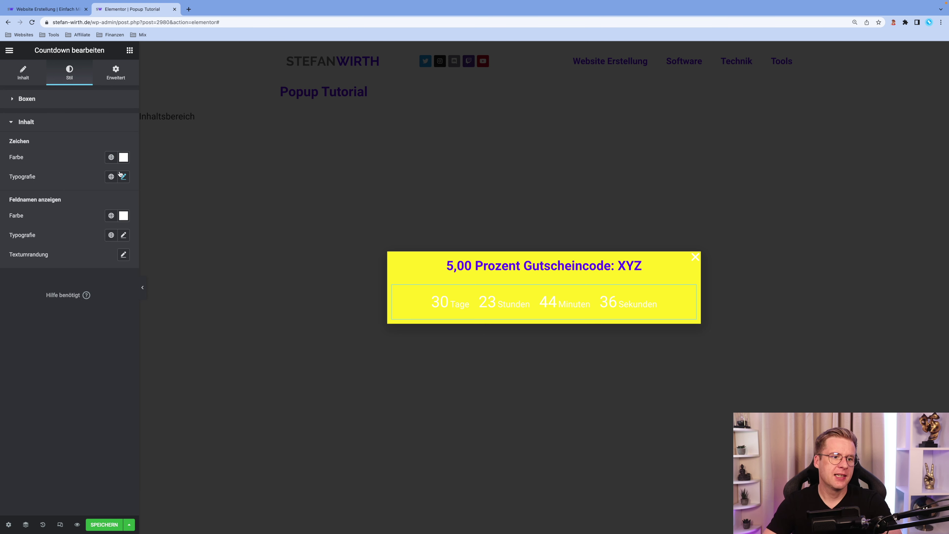
{"action": "left_click", "coordinate": [123, 157]}
{"action": "left_click", "coordinate": [105, 176]}
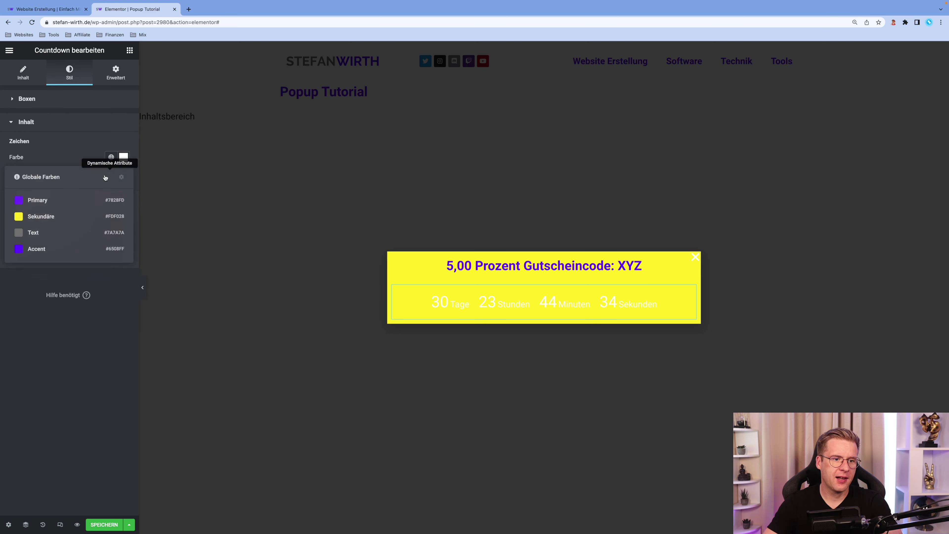
{"action": "left_click", "coordinate": [67, 249]}
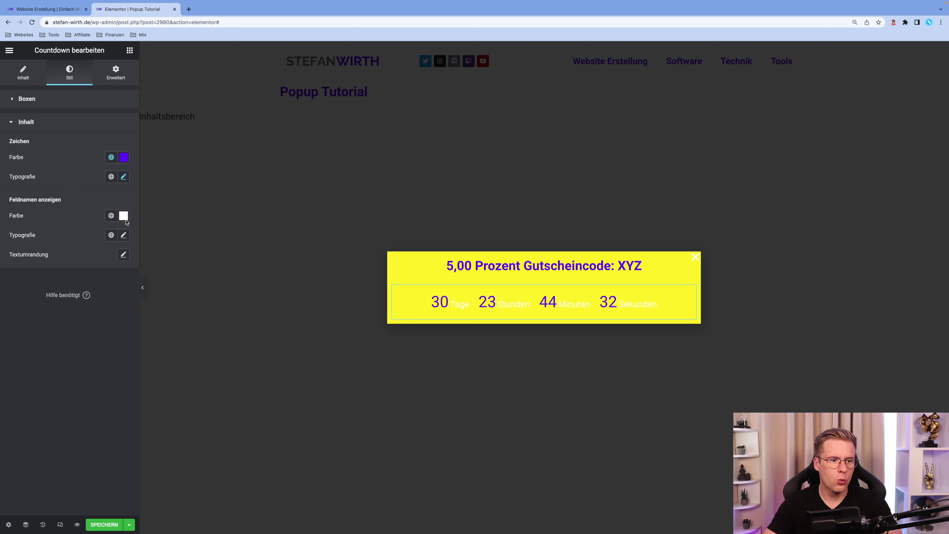
{"action": "left_click", "coordinate": [111, 215]}
{"action": "left_click", "coordinate": [68, 308]}
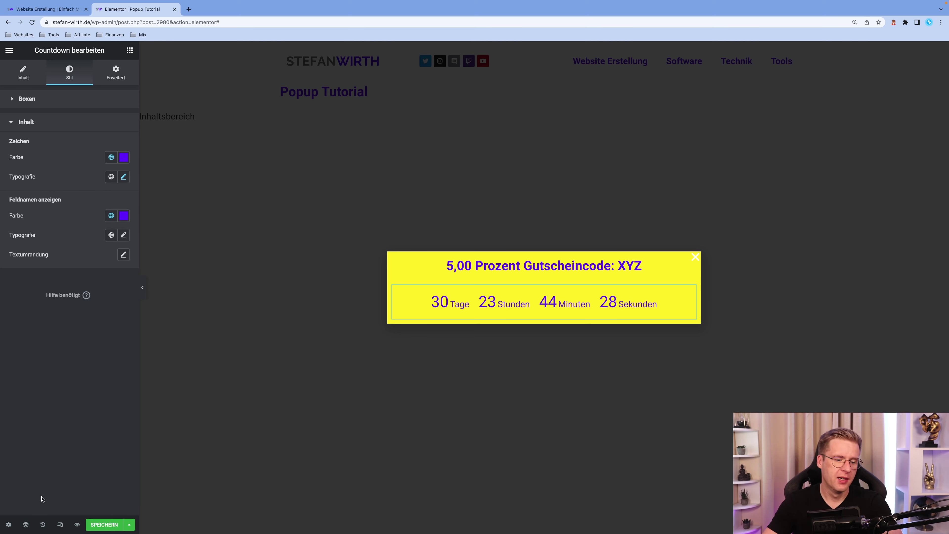
Open the popup settings
{"action": "left_click", "coordinate": [9, 525]}
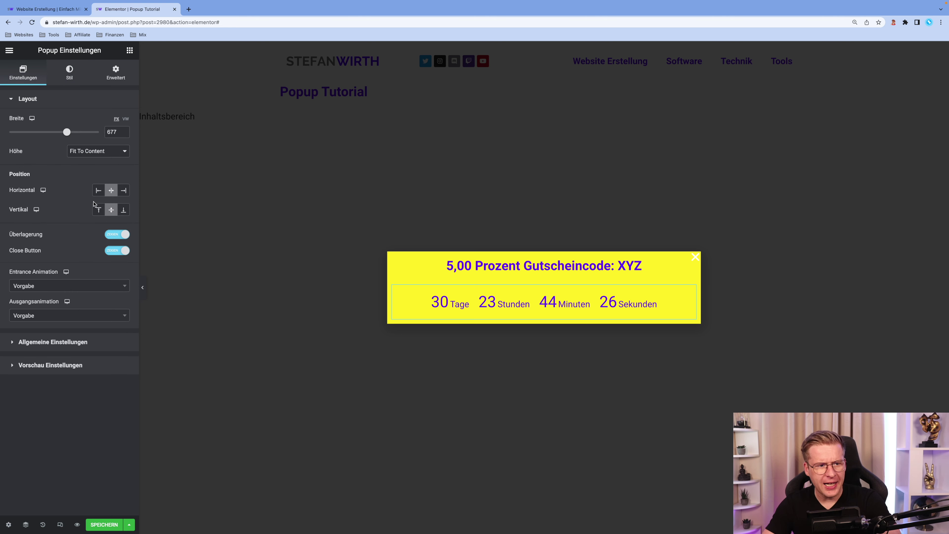